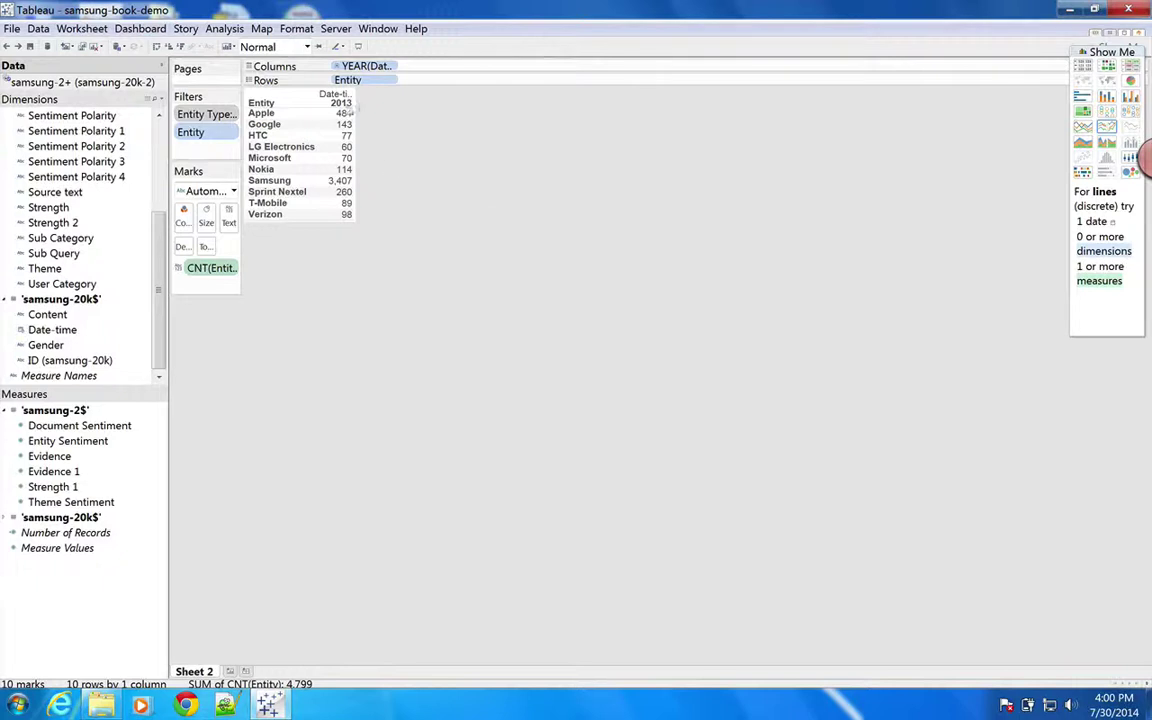
- Drill the date pills down from year through quarter and month to individual days
{"action": "left_click", "coordinate": [335, 65]}
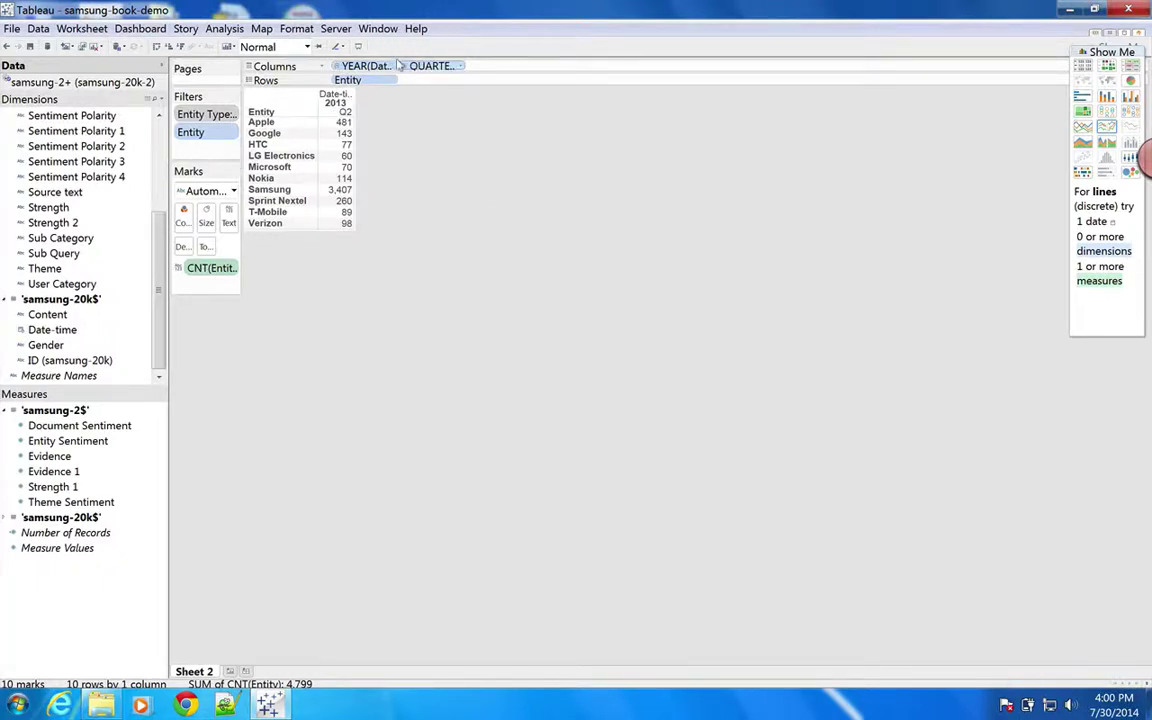
{"action": "left_click", "coordinate": [403, 65]}
{"action": "left_click", "coordinate": [470, 65]}
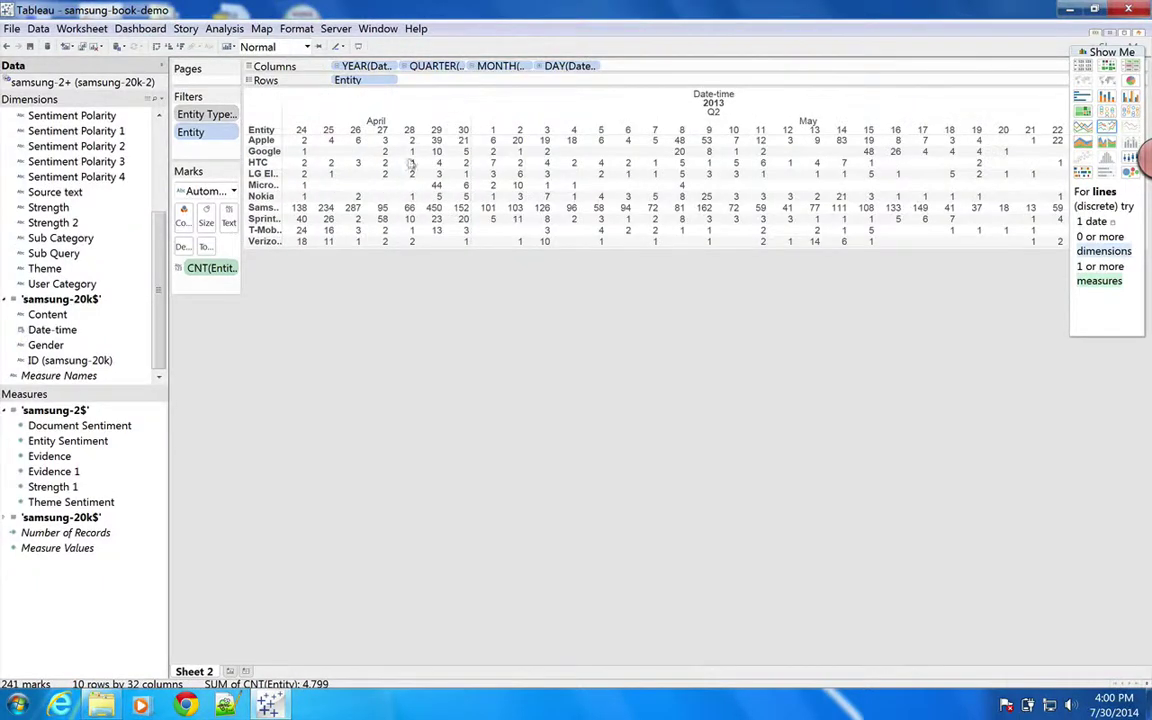
- Show entity counts as sized square marks and enlarge the grid wider and taller
{"action": "left_click", "coordinate": [1107, 65]}
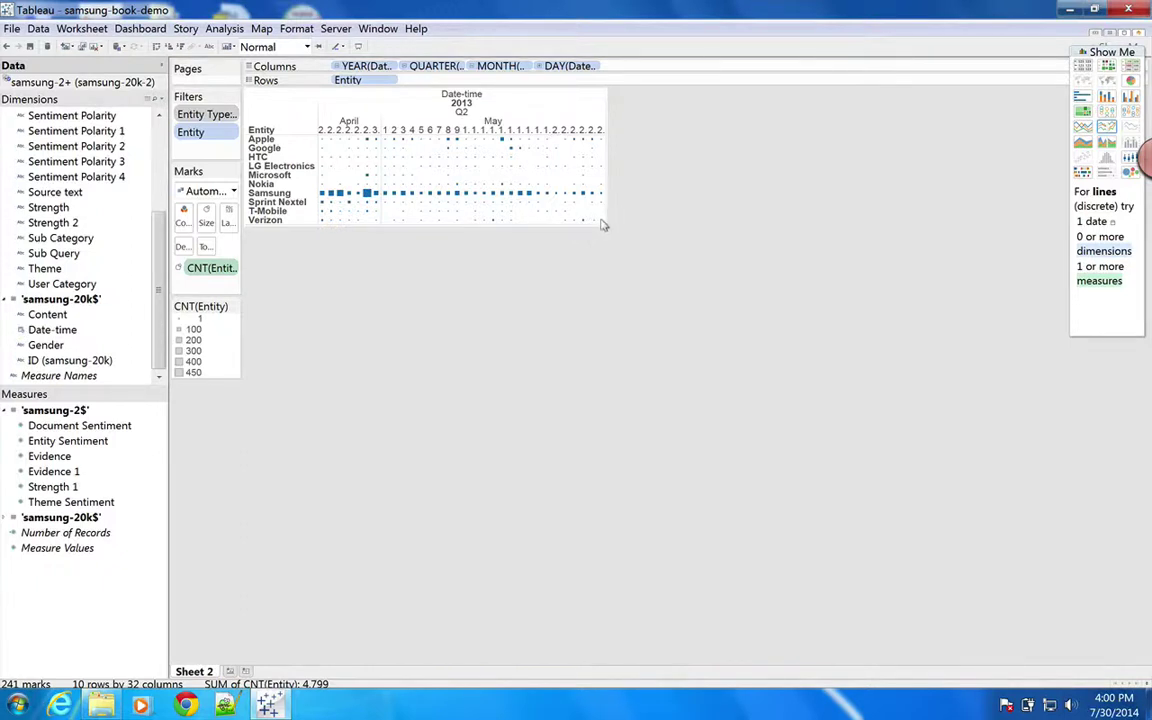
{"action": "left_click_drag", "start_coordinate": [603, 223], "coordinate": [862, 220]}
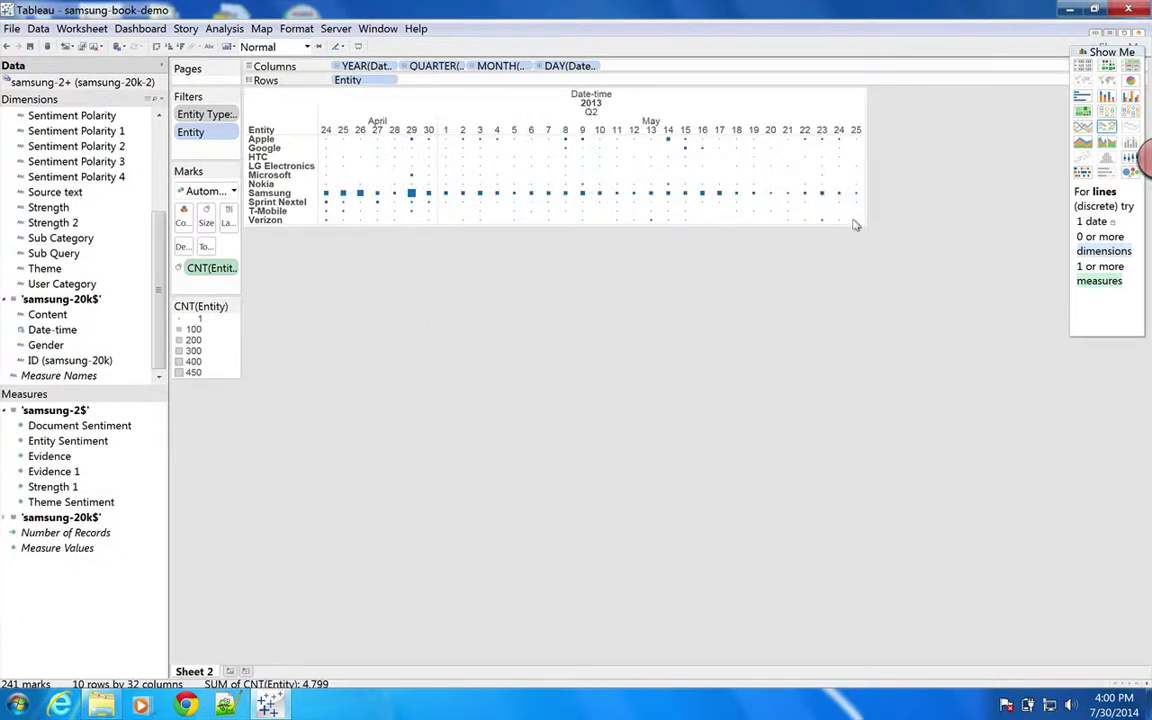
{"action": "left_click_drag", "start_coordinate": [856, 224], "coordinate": [886, 410]}
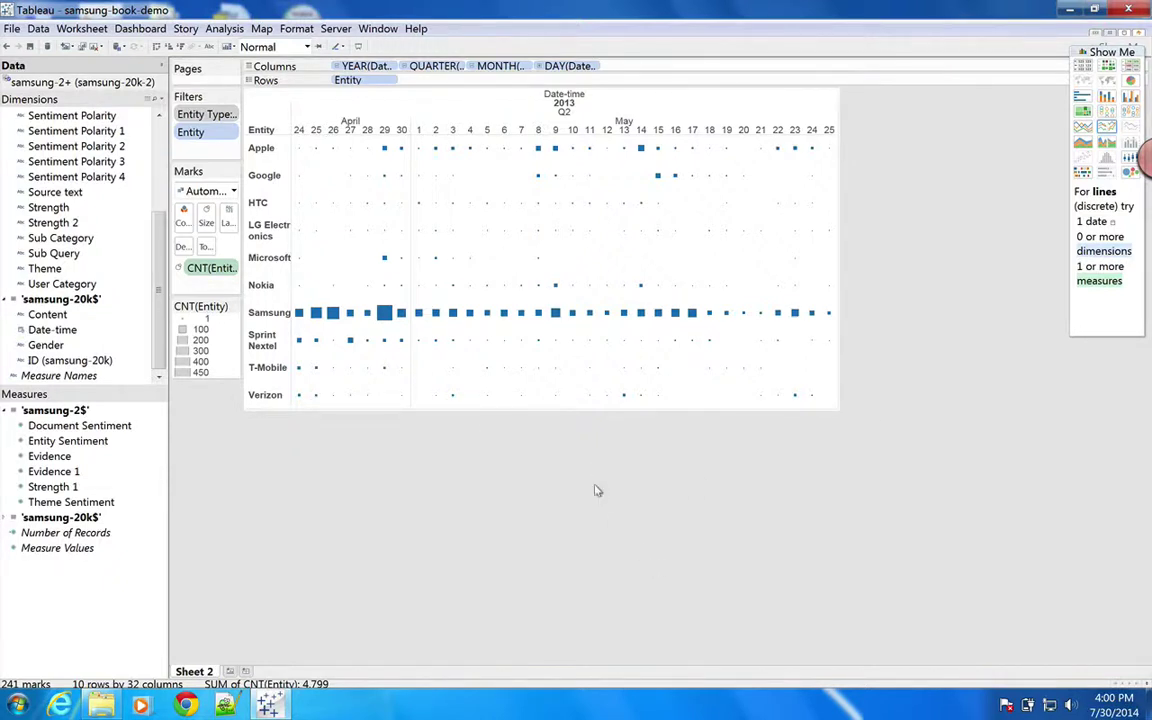
- Color the squares by AVG(Entity Sentiment) and open the legend's Edit Colors dialog
{"action": "left_click", "coordinate": [50, 440]}
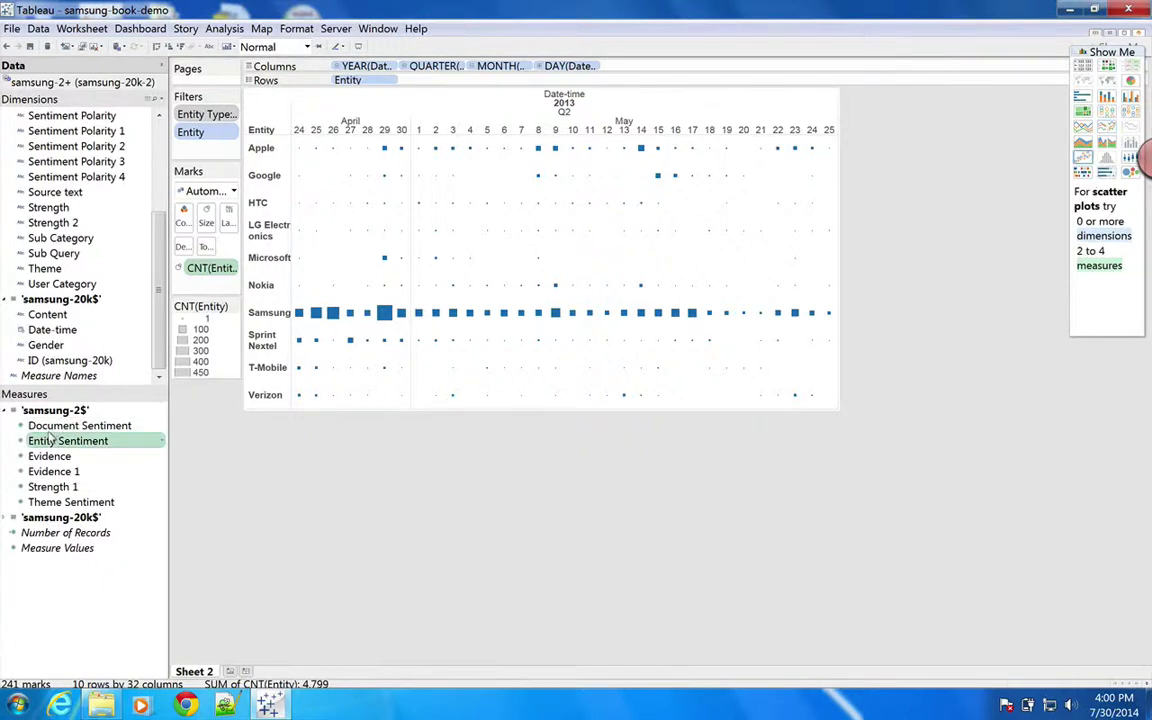
{"action": "left_click_drag", "start_coordinate": [50, 440], "coordinate": [180, 209]}
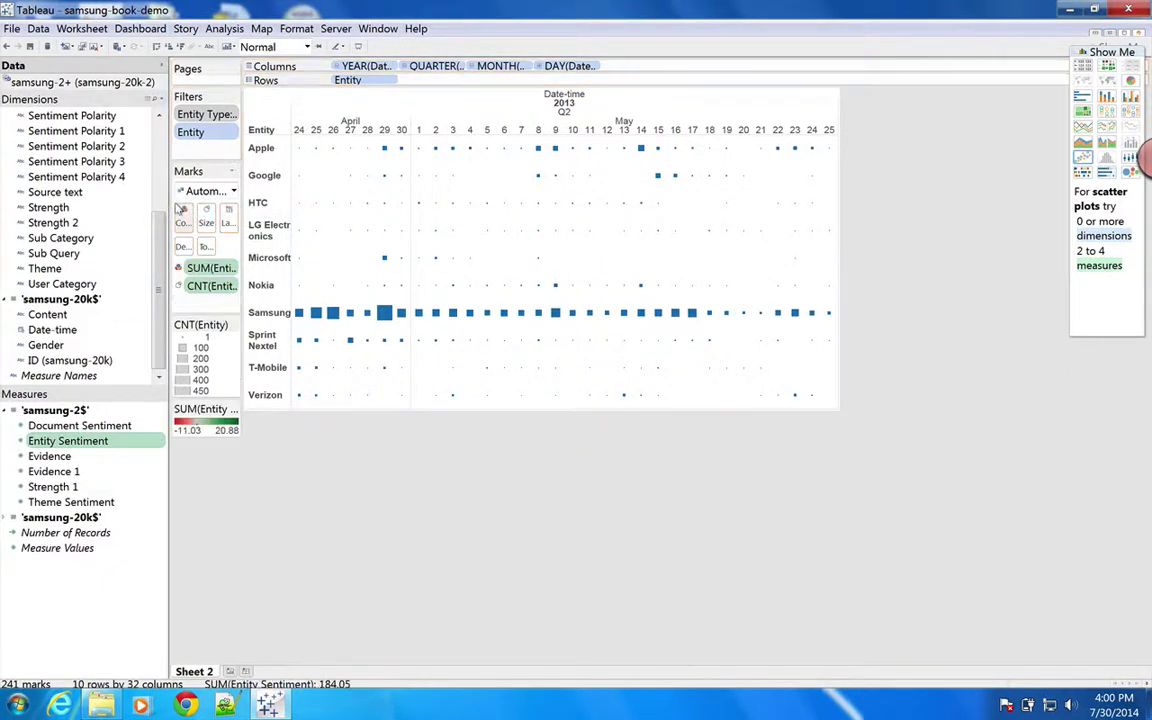
{"action": "left_click", "coordinate": [229, 268]}
{"action": "mouse_move", "coordinate": [243, 392]}
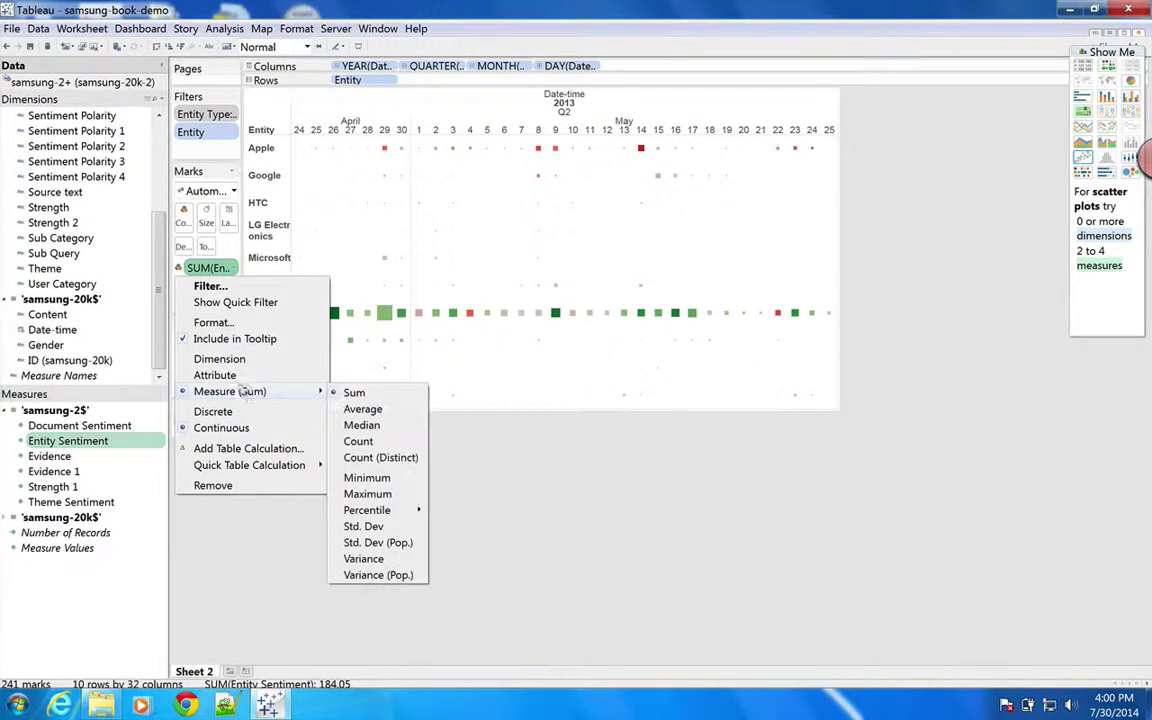
{"action": "left_click", "coordinate": [357, 408]}
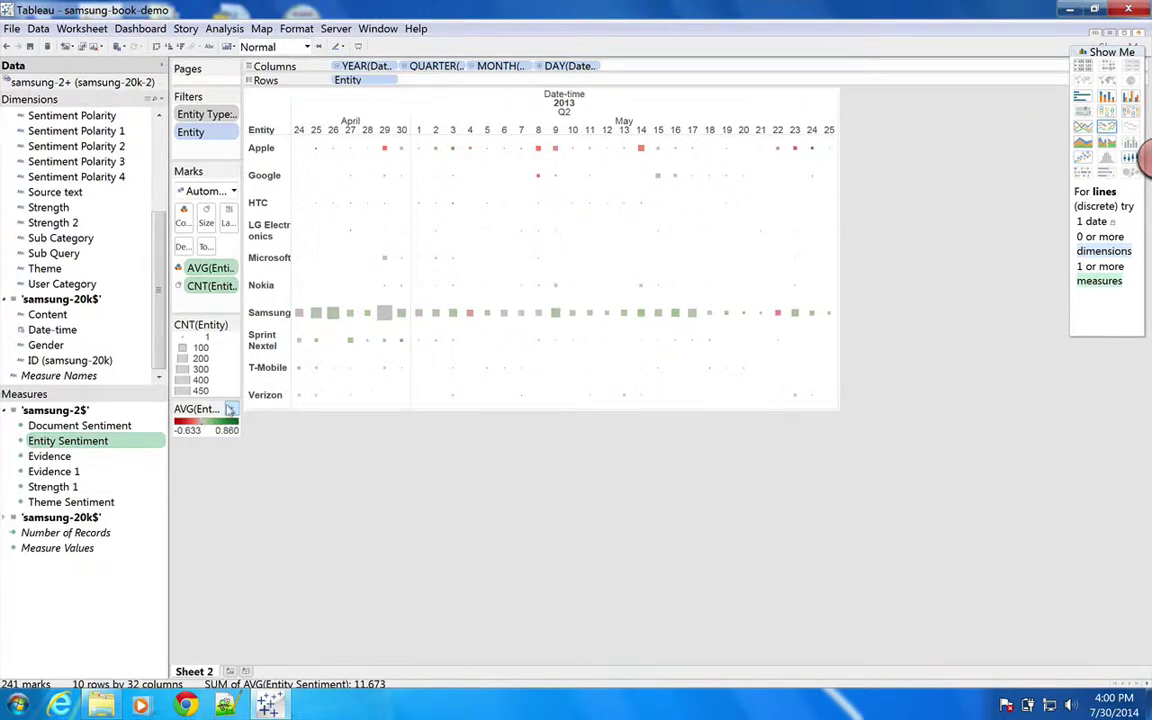
{"action": "left_click", "coordinate": [229, 409]}
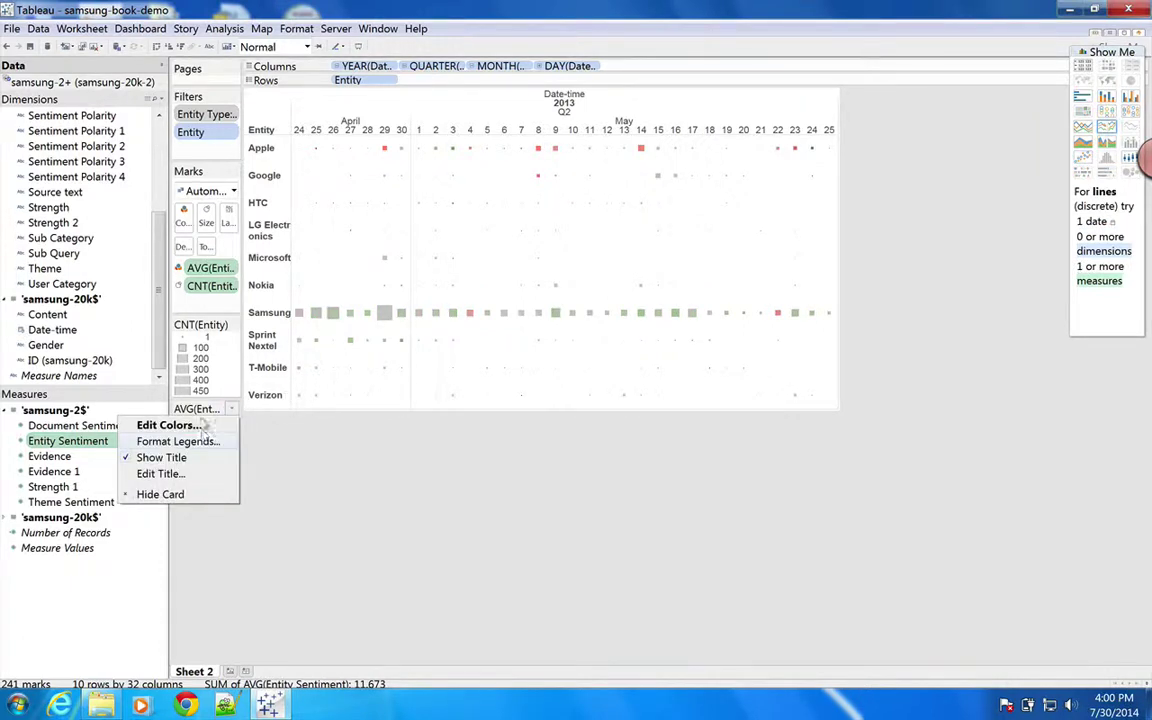
{"action": "left_click", "coordinate": [200, 426]}
- Use 5 stepped colors with the range fixed from Start -1 to End 1
{"action": "left_click", "coordinate": [436, 354]}
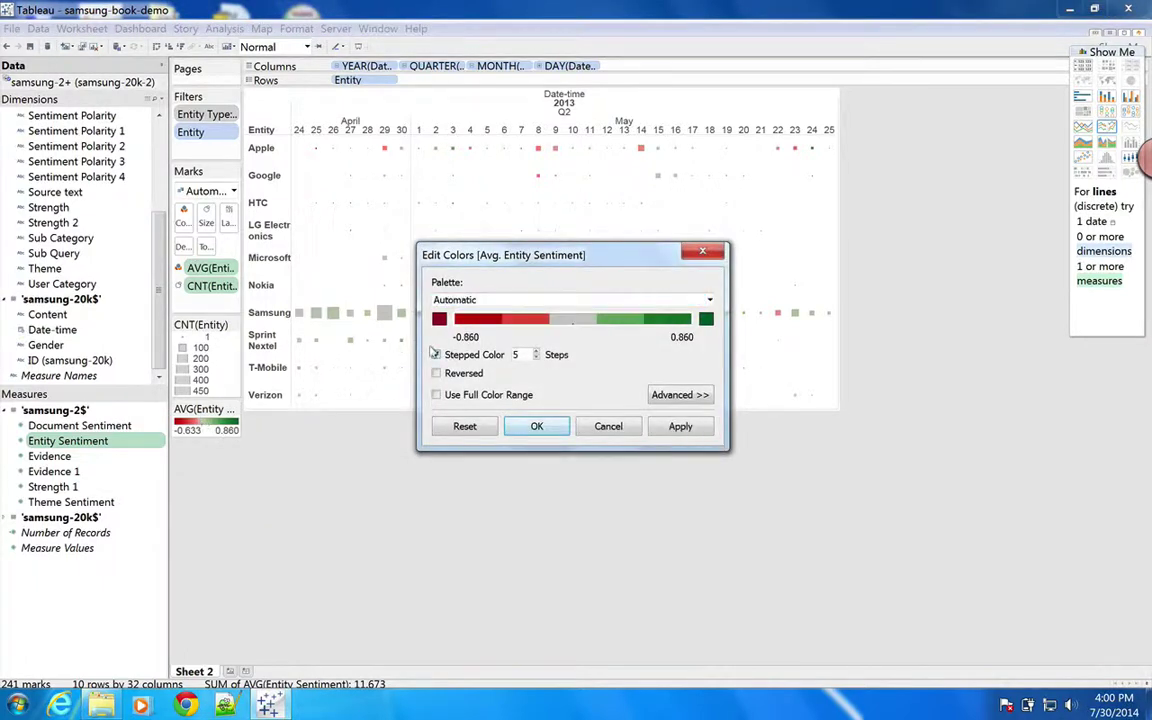
{"action": "left_click", "coordinate": [679, 395]}
{"action": "left_click", "coordinate": [436, 422]}
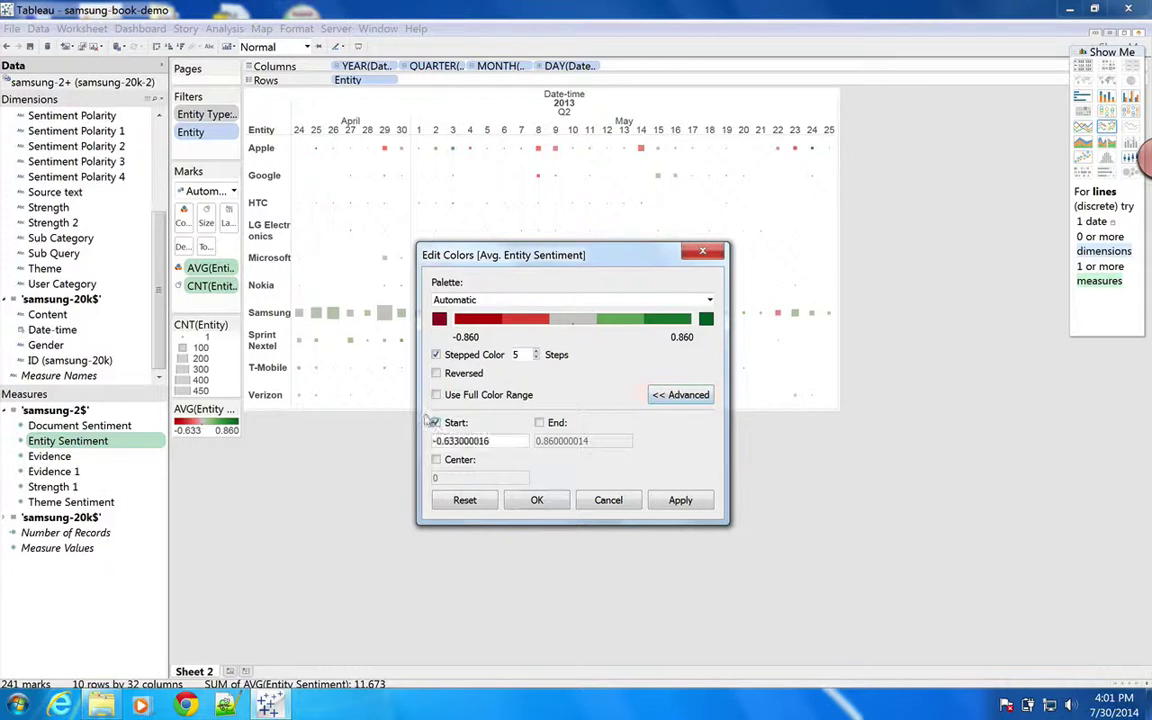
{"action": "left_click_drag", "start_coordinate": [499, 441], "coordinate": [437, 441]}
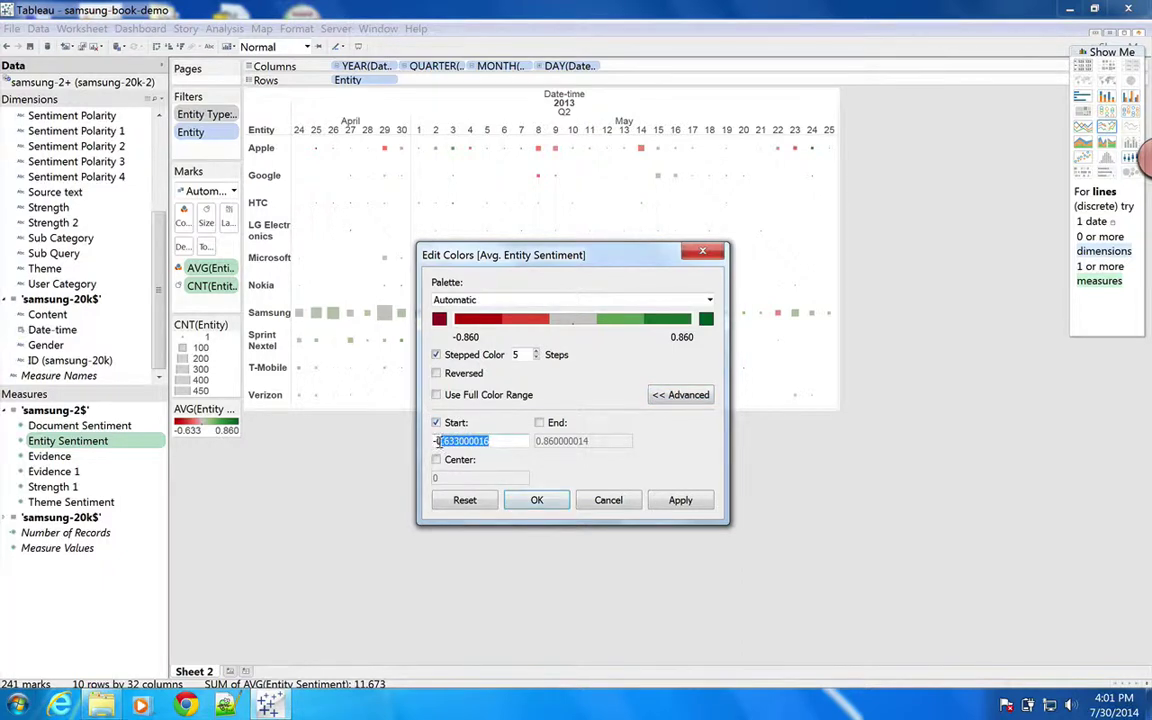
{"action": "type", "text": "1"}
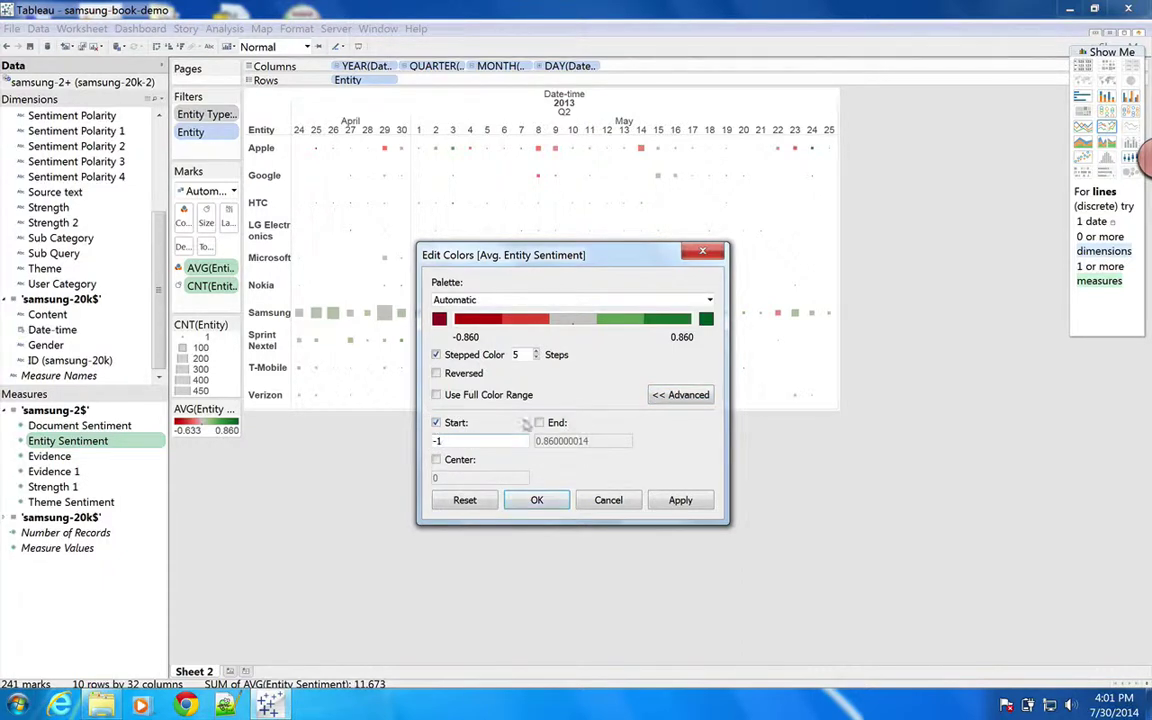
{"action": "left_click", "coordinate": [538, 422]}
{"action": "left_click_drag", "start_coordinate": [606, 441], "coordinate": [514, 441]}
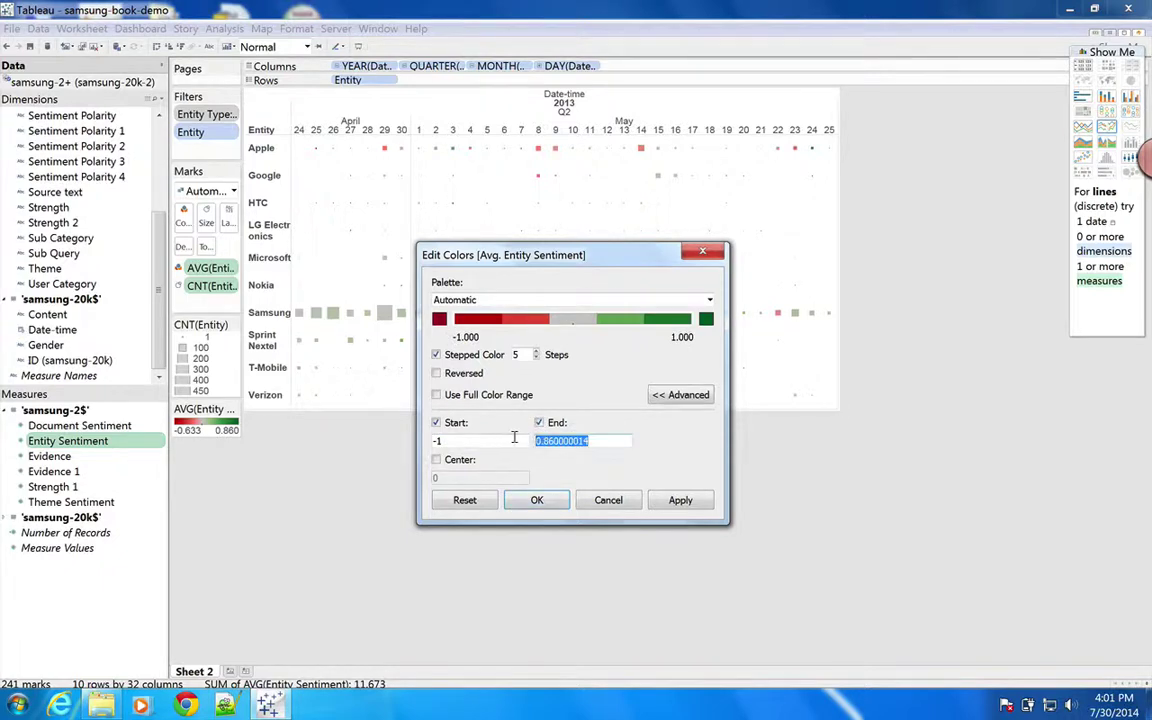
{"action": "type", "text": "1"}
{"action": "left_click", "coordinate": [534, 500]}
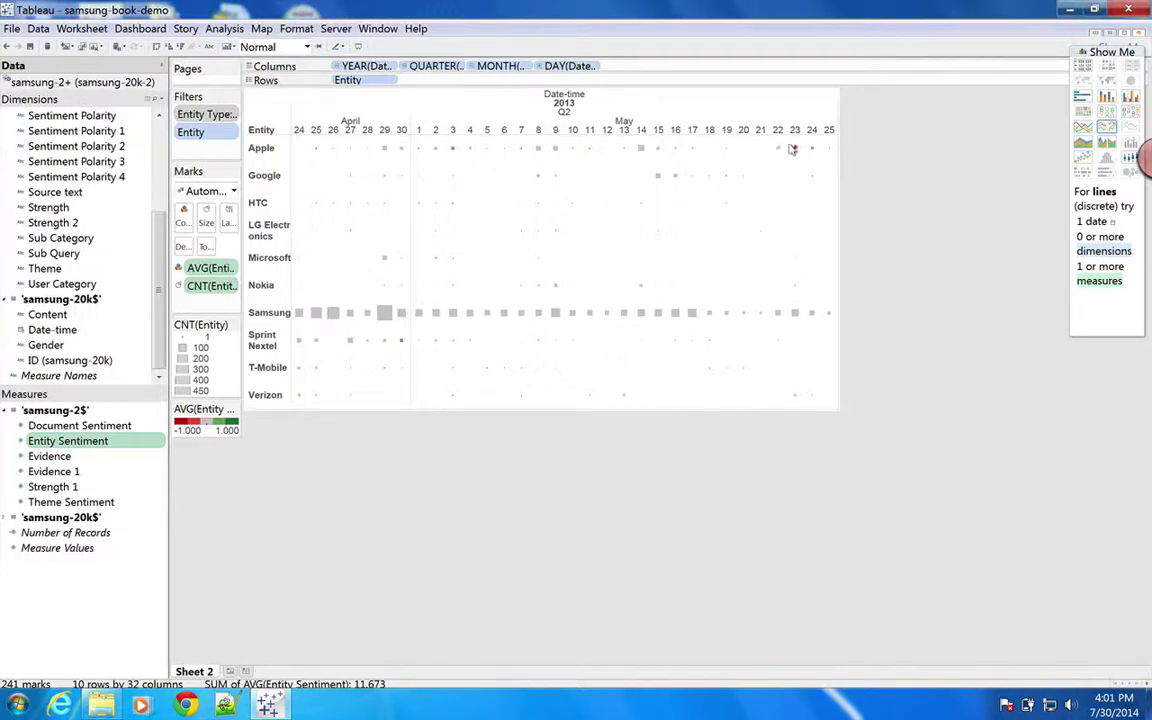
{"action": "mouse_move", "coordinate": [792, 149]}
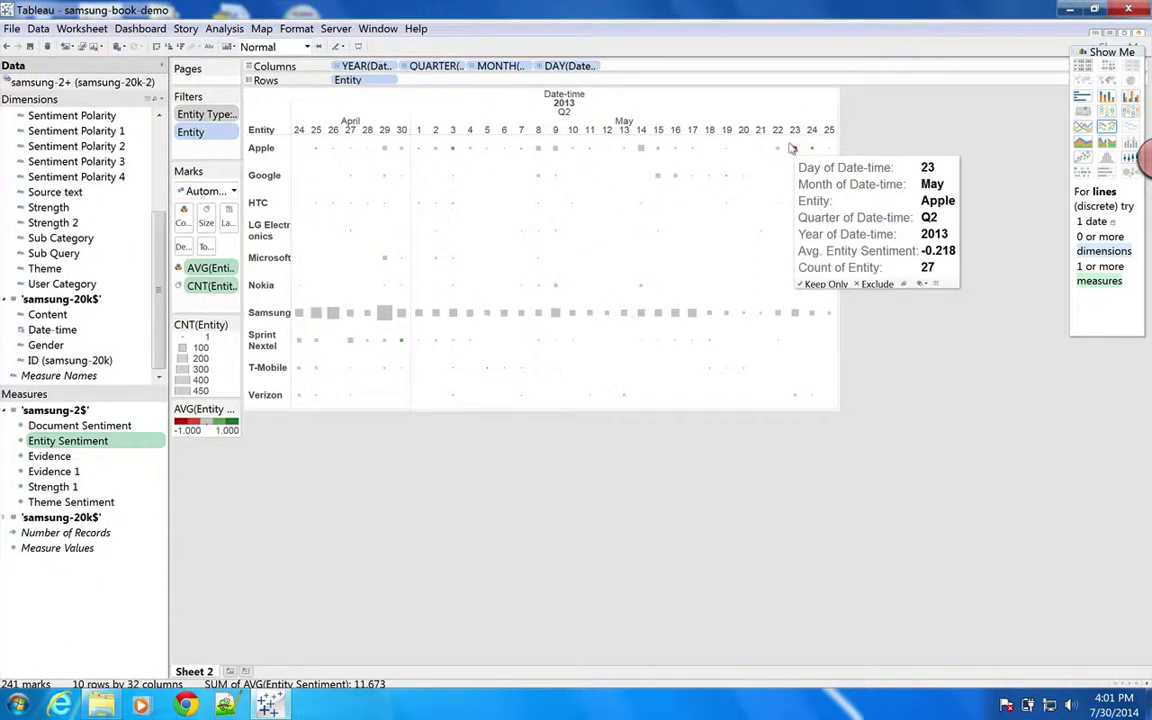
{"action": "left_click", "coordinate": [792, 148]}
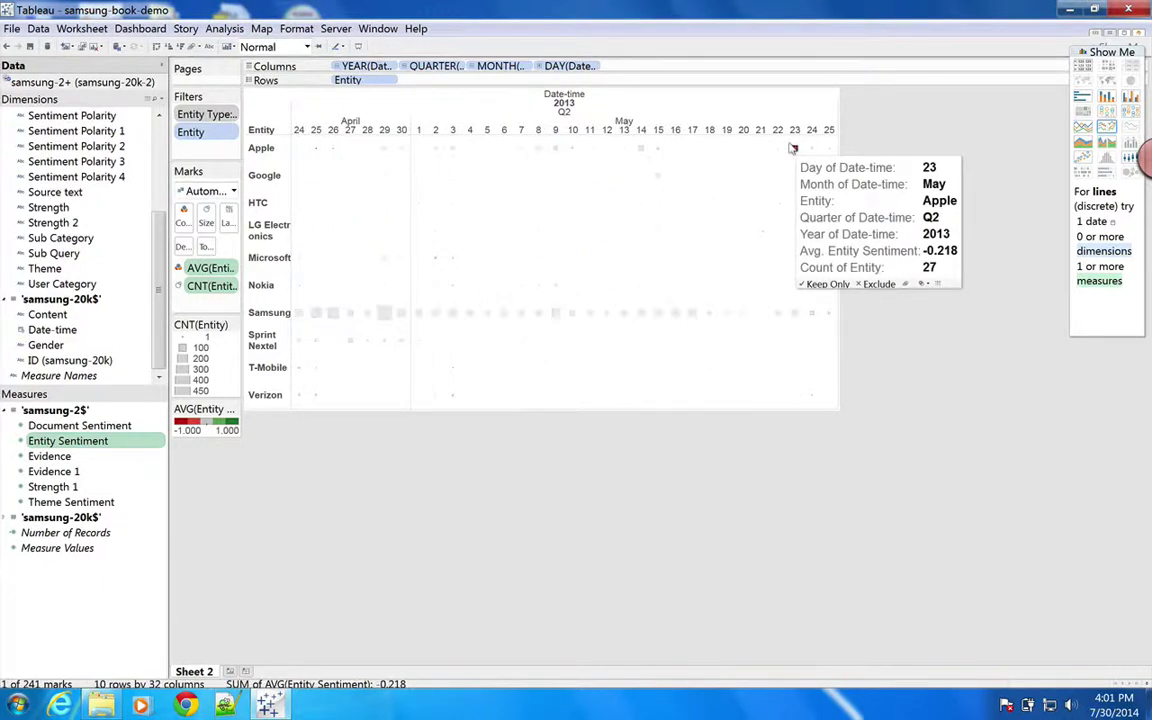
{"action": "left_click", "coordinate": [932, 284]}
{"action": "left_click", "coordinate": [505, 441]}
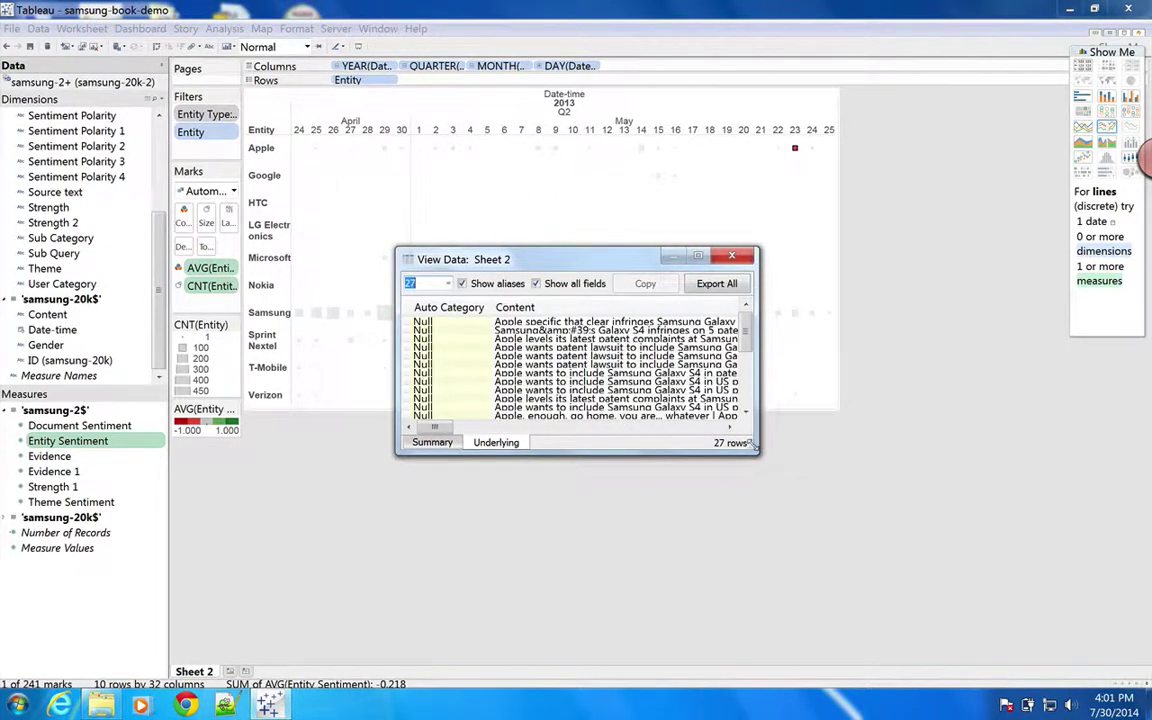
{"action": "left_click_drag", "start_coordinate": [752, 446], "coordinate": [1090, 537]}
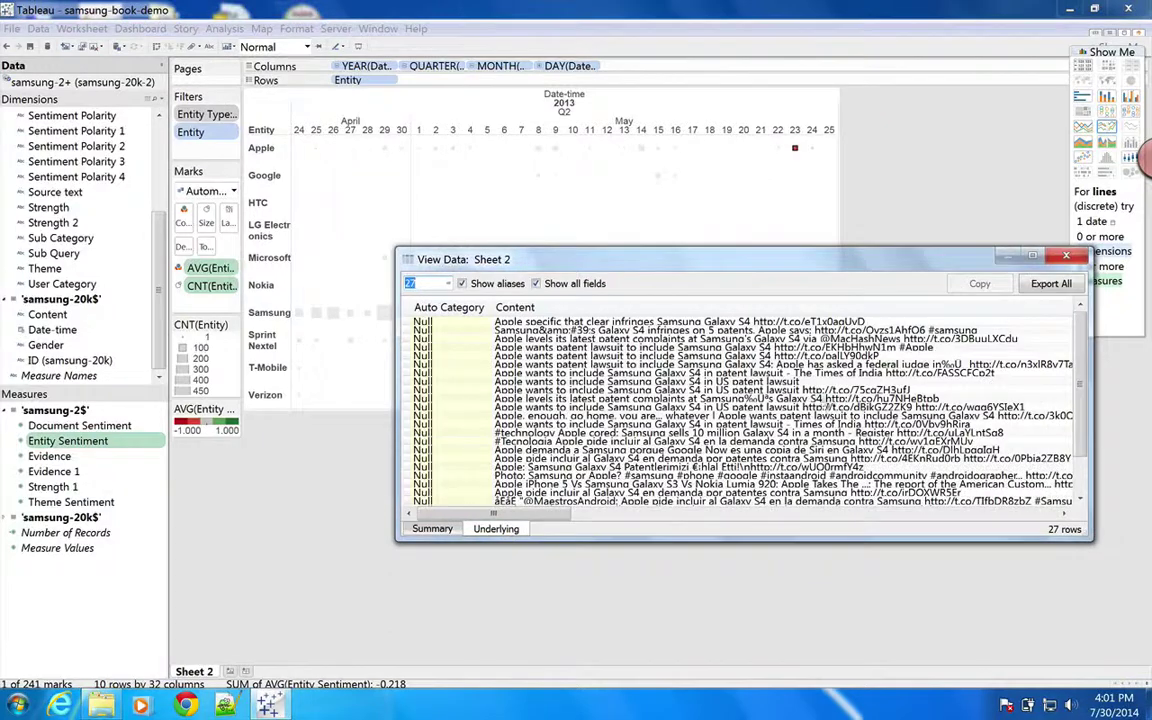
{"action": "scroll", "coordinate": [826, 408], "scroll_direction": "down", "scroll_amount": 2}
{"action": "scroll", "coordinate": [826, 408], "scroll_direction": "up", "scroll_amount": 2}
{"action": "left_click", "coordinate": [1063, 258]}
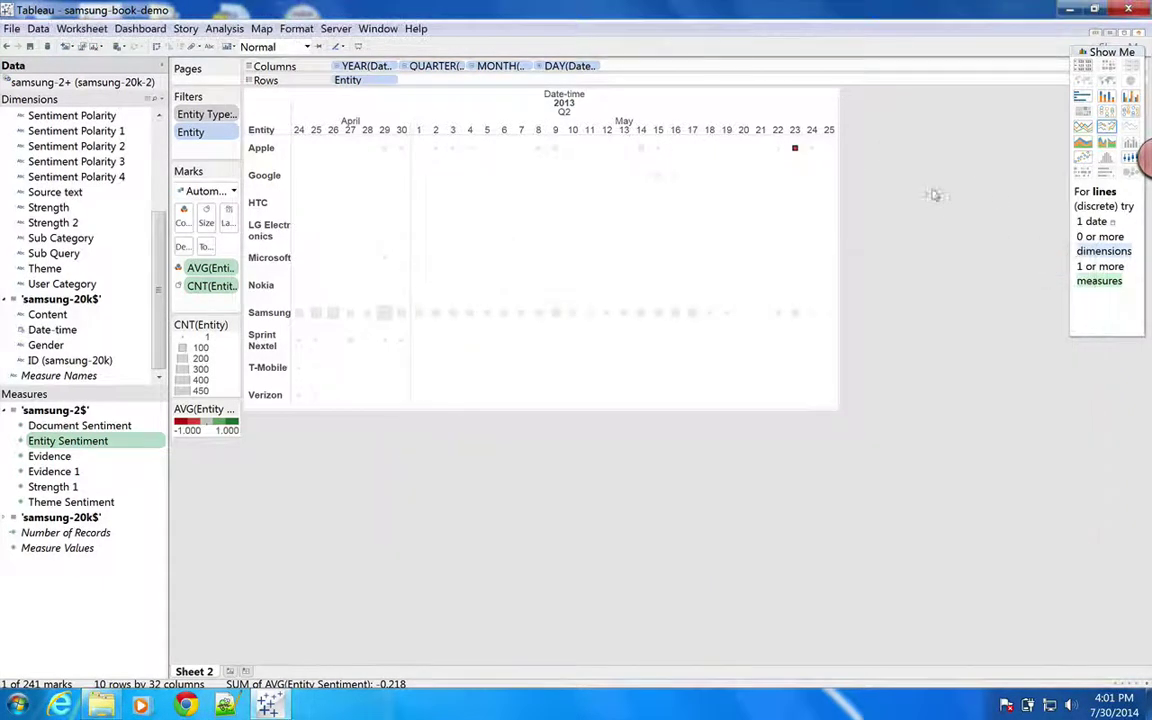
{"action": "left_click", "coordinate": [805, 174]}
{"action": "left_click", "coordinate": [810, 148]}
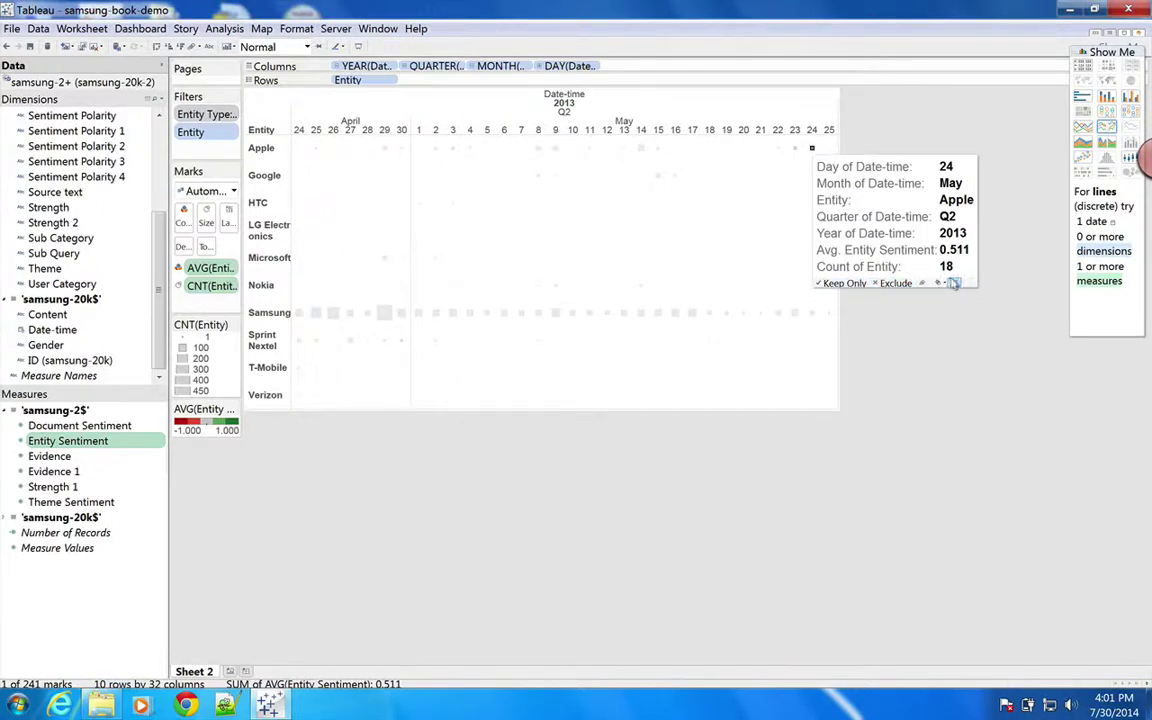
{"action": "left_click", "coordinate": [953, 283]}
{"action": "left_click", "coordinate": [505, 441]}
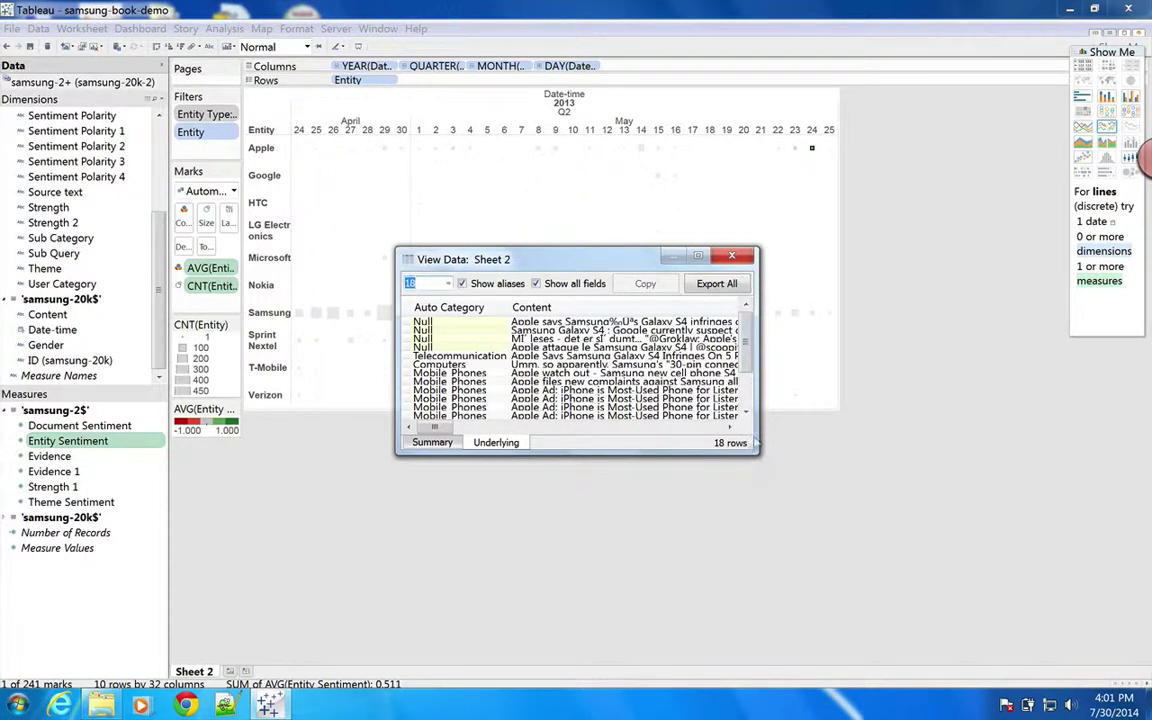
{"action": "left_click_drag", "start_coordinate": [755, 443], "coordinate": [1045, 446]}
{"action": "scroll", "coordinate": [897, 368], "scroll_direction": "down", "scroll_amount": 3}
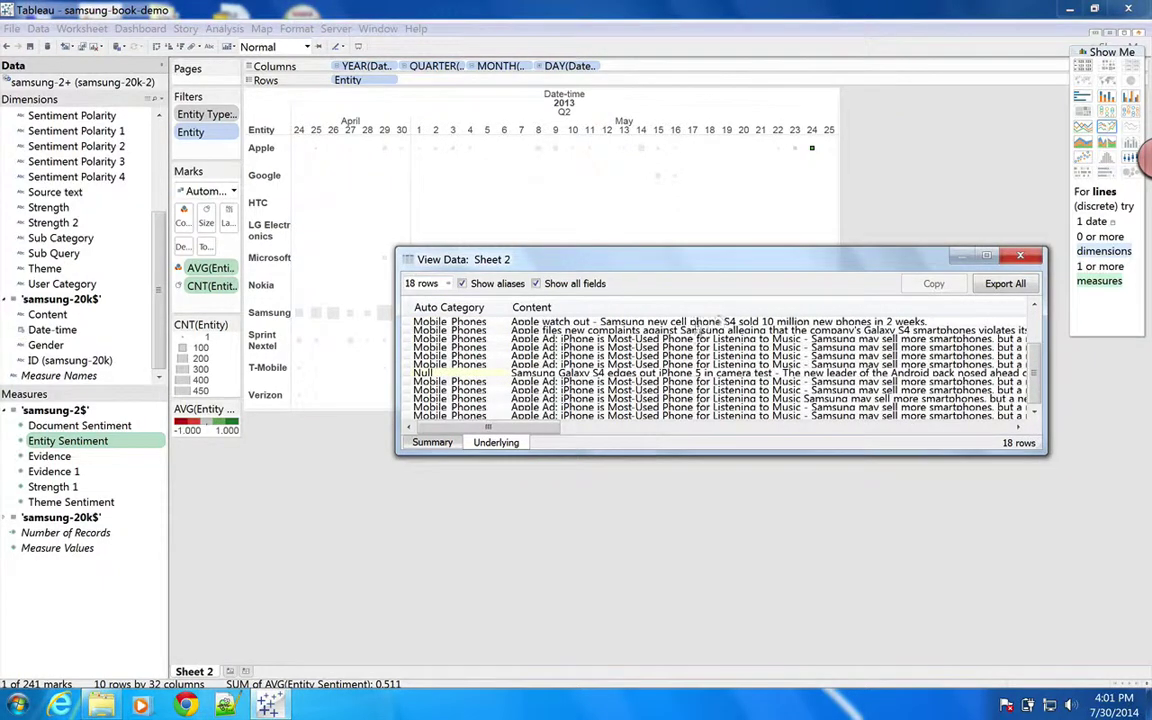
{"action": "key", "text": "Escape"}
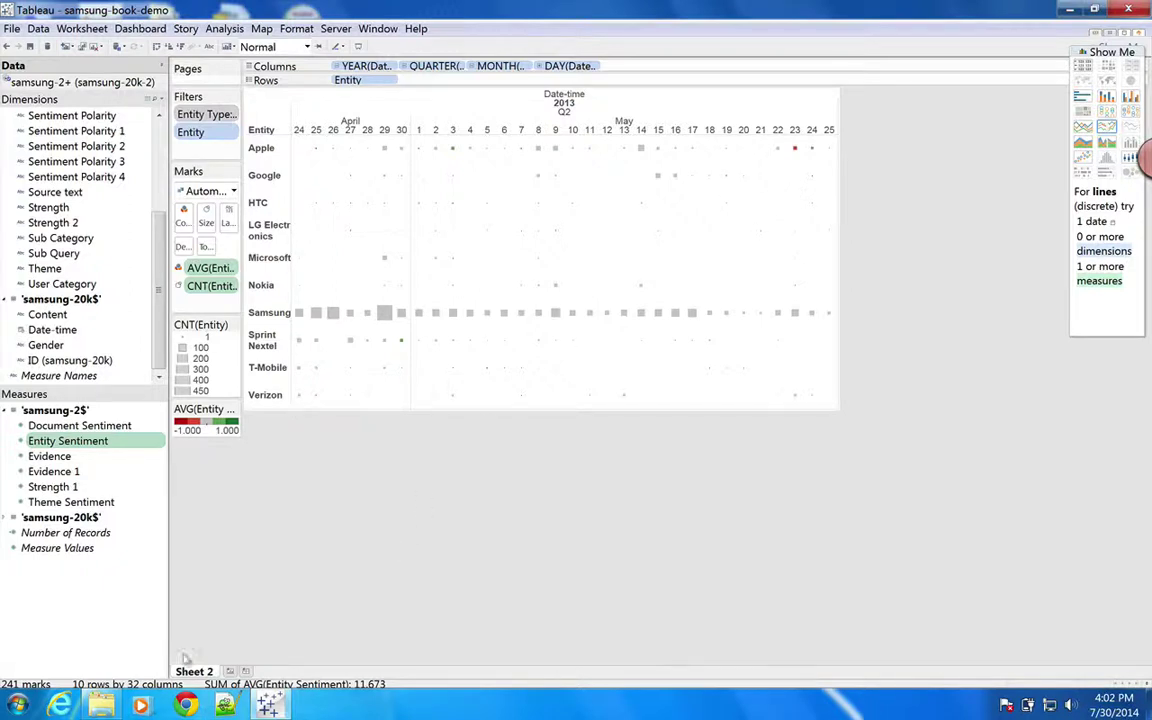
- Create Sheet 3 with Theme on Rows, then add Theme to the Filters shelf
{"action": "left_click", "coordinate": [227, 671]}
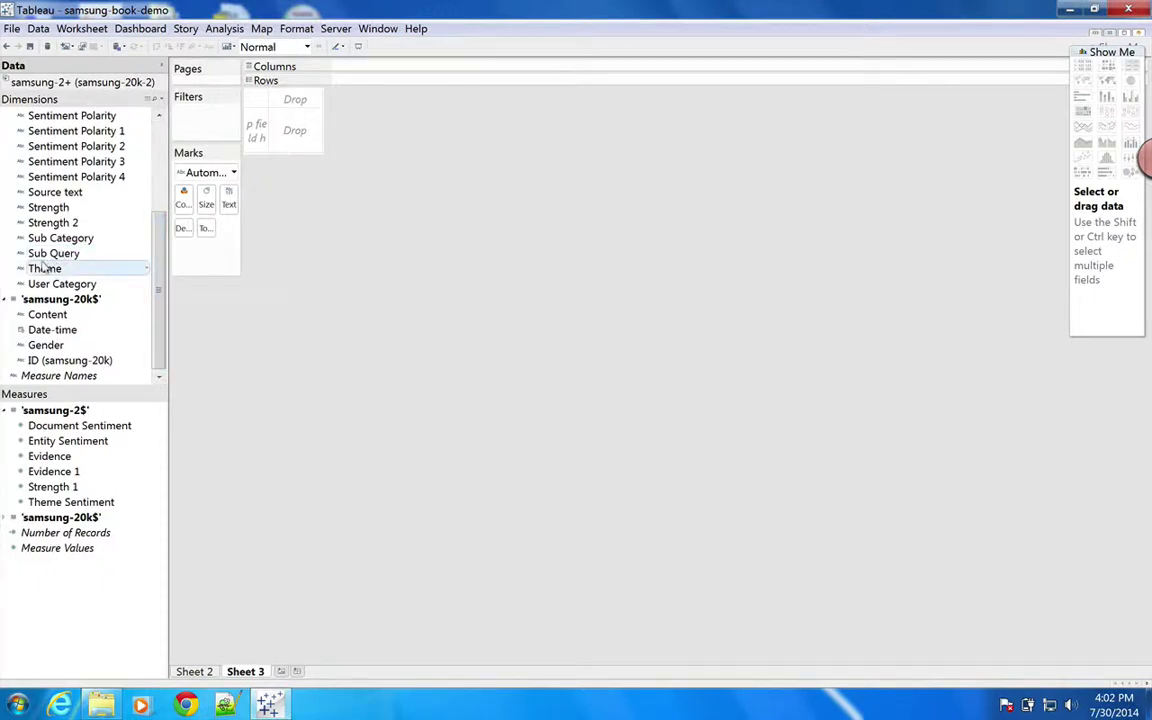
{"action": "left_click_drag", "start_coordinate": [44, 266], "coordinate": [255, 126]}
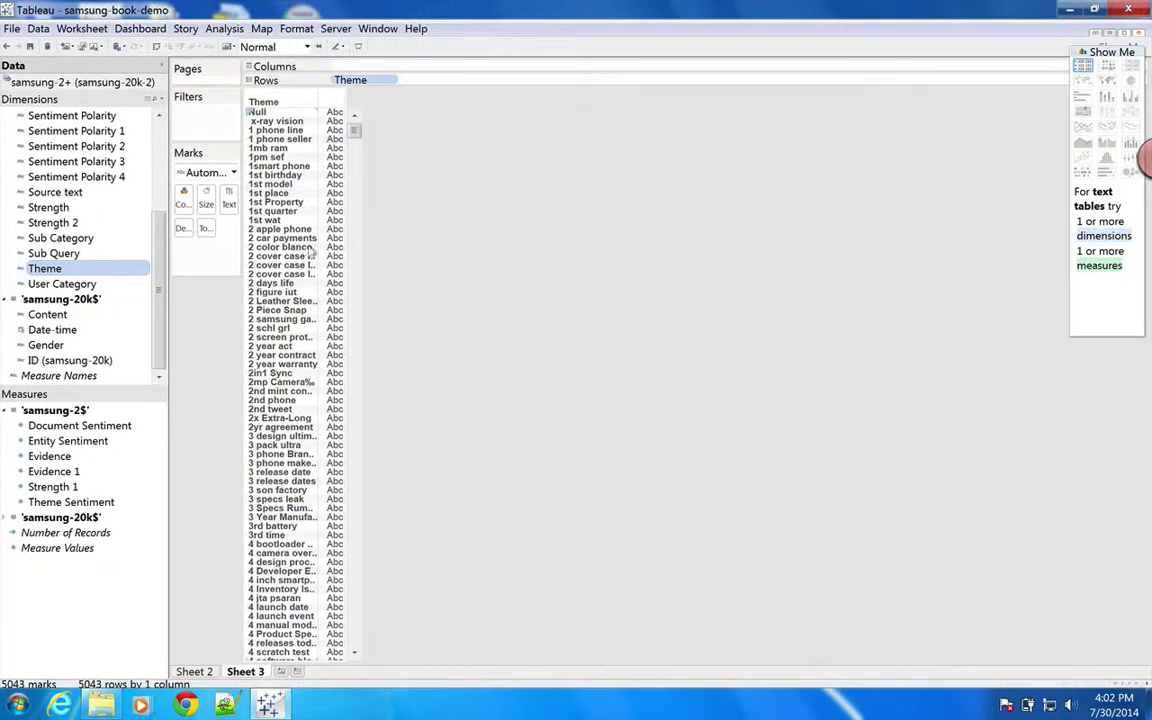
{"action": "mouse_move", "coordinate": [353, 120]}
{"action": "left_mouse_down"}
{"action": "mouse_move", "coordinate": [350, 545]}
{"action": "mouse_move", "coordinate": [353, 118]}
{"action": "left_mouse_up"}
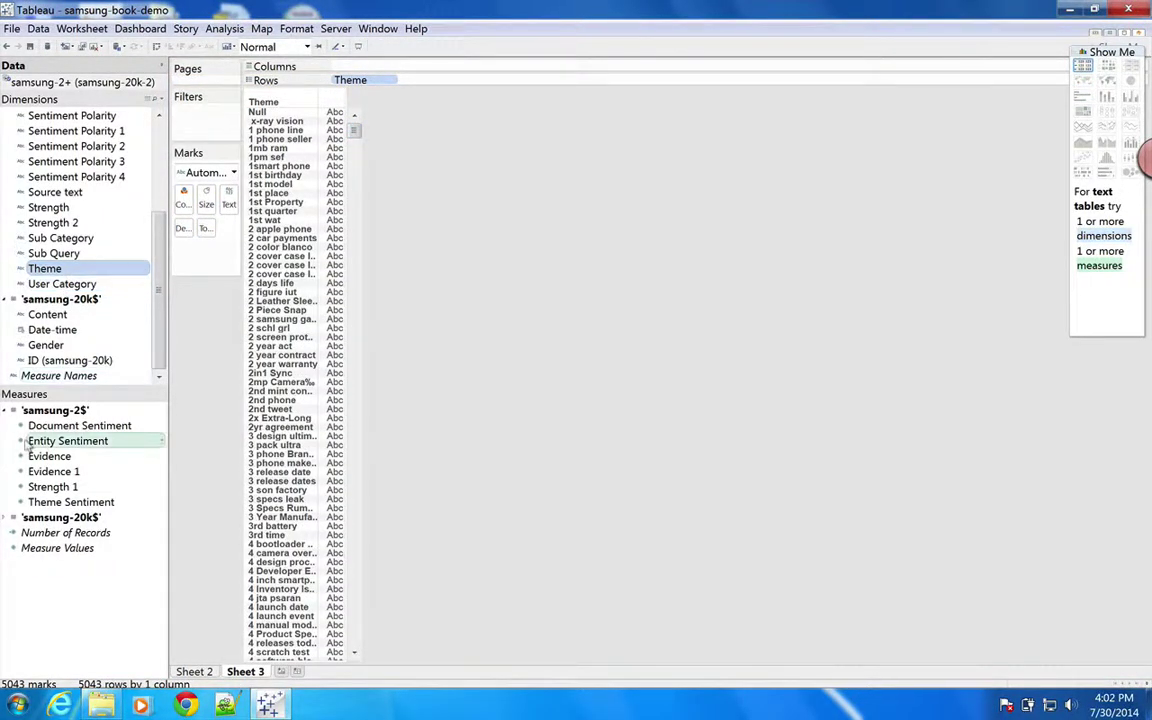
{"action": "left_click_drag", "start_coordinate": [44, 268], "coordinate": [195, 113]}
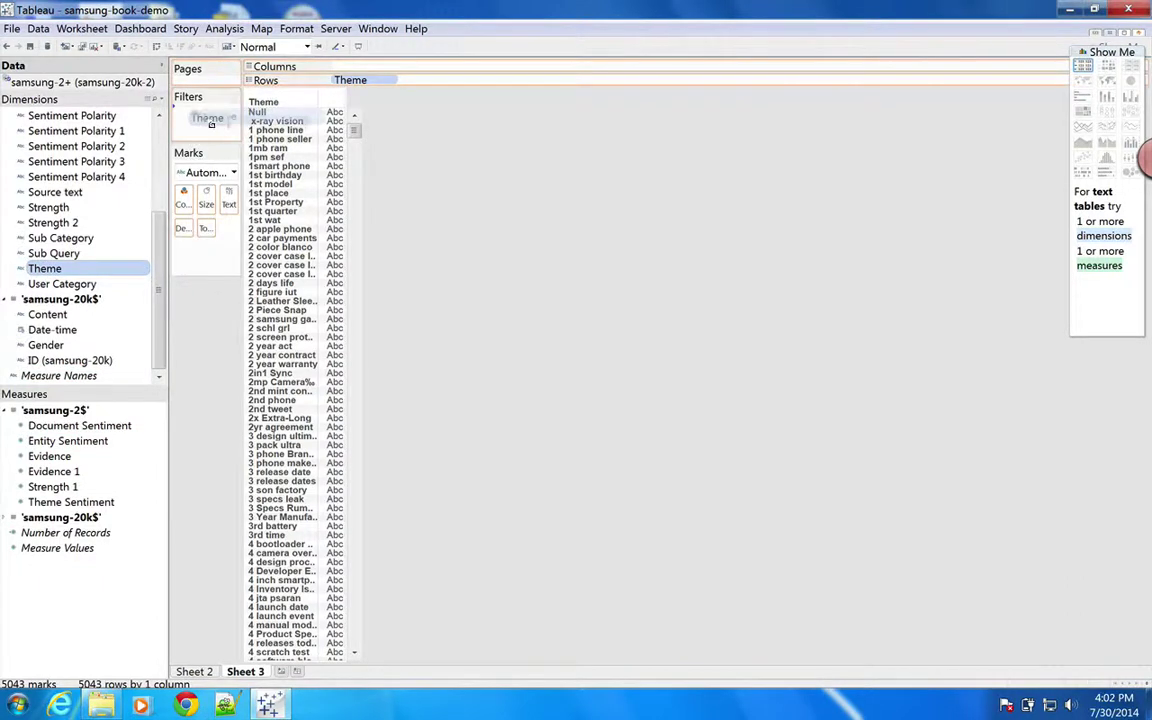
- Filter Theme to the Top 30 ranked by Count of Theme
{"action": "left_click", "coordinate": [606, 161]}
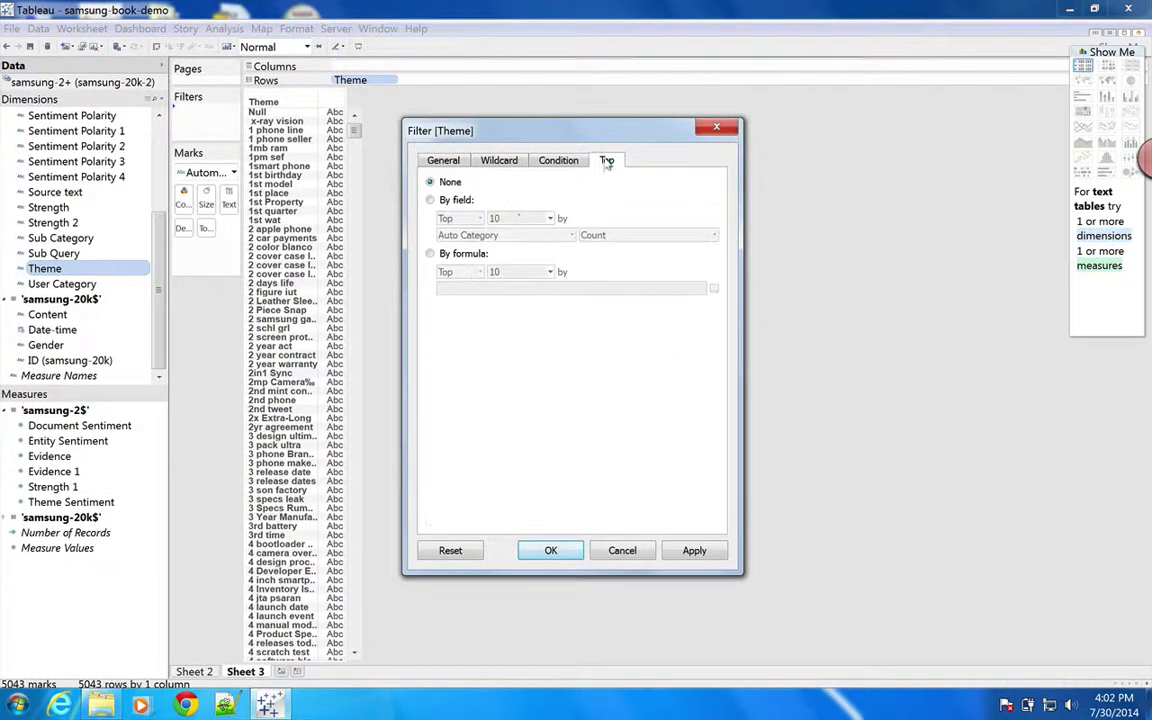
{"action": "left_click", "coordinate": [431, 200]}
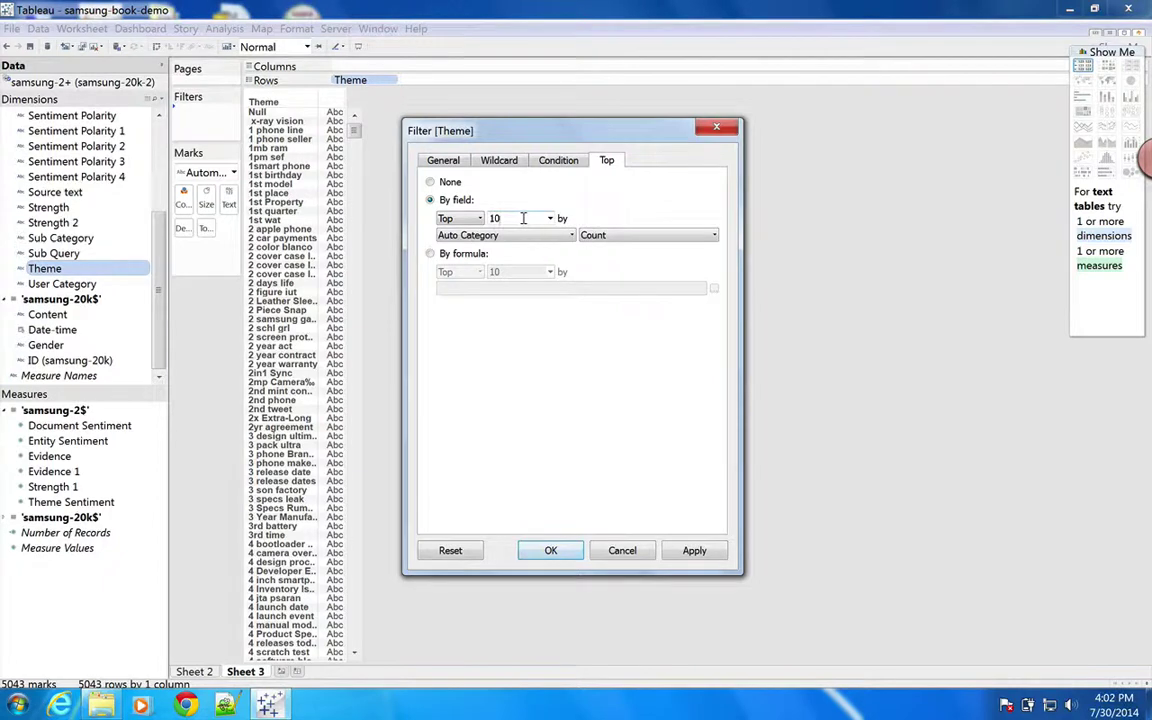
{"action": "double_click", "coordinate": [522, 218]}
{"action": "type", "text": "30"}
{"action": "left_click", "coordinate": [530, 235]}
{"action": "scroll", "coordinate": [488, 492], "scroll_direction": "down", "scroll_amount": 1}
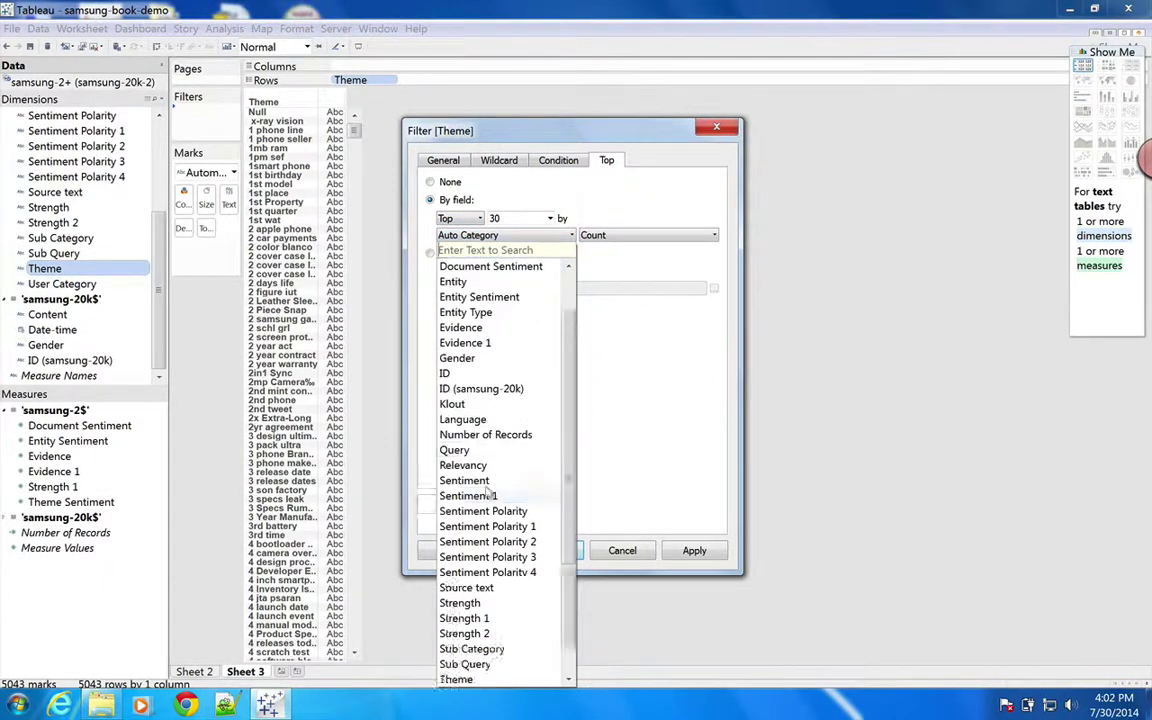
{"action": "scroll", "coordinate": [488, 492], "scroll_direction": "down", "scroll_amount": 1}
{"action": "left_click", "coordinate": [455, 648]}
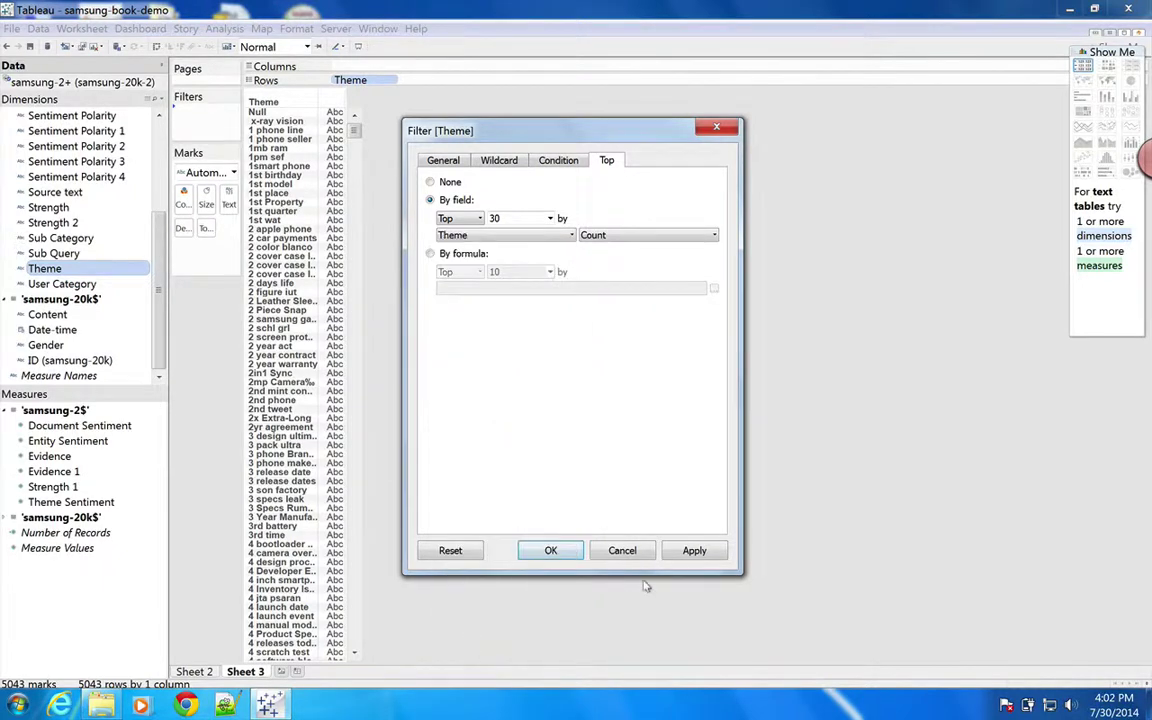
{"action": "left_click", "coordinate": [692, 550]}
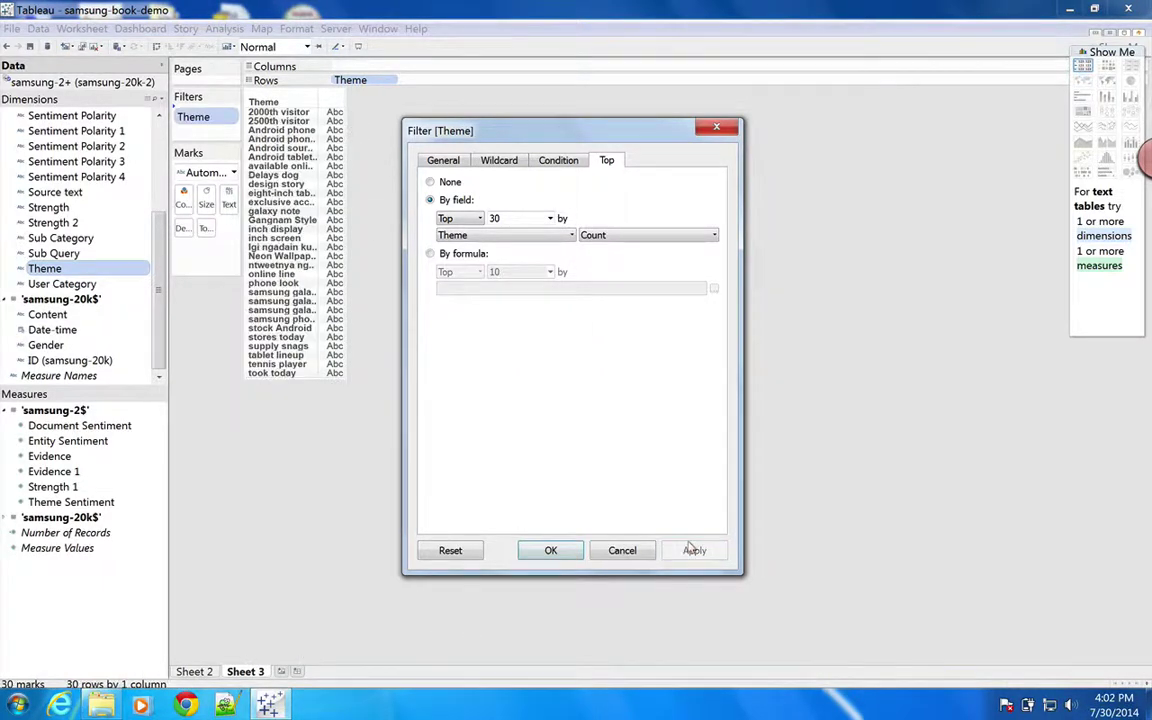
{"action": "left_click", "coordinate": [548, 549]}
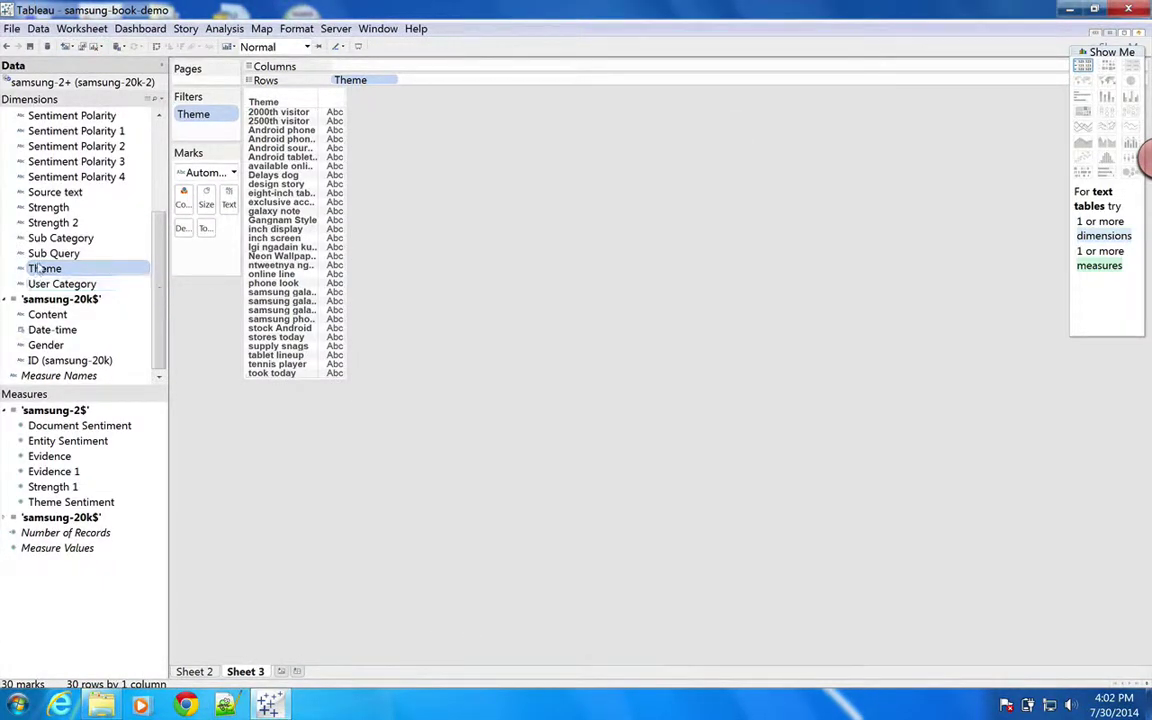
- Add Theme as a CNT(Theme) square-mark heat map, with YEAR(Date-time) on Columns
{"action": "left_click_drag", "start_coordinate": [37, 268], "coordinate": [458, 78]}
{"action": "left_click", "coordinate": [459, 79]}
{"action": "mouse_move", "coordinate": [454, 258]}
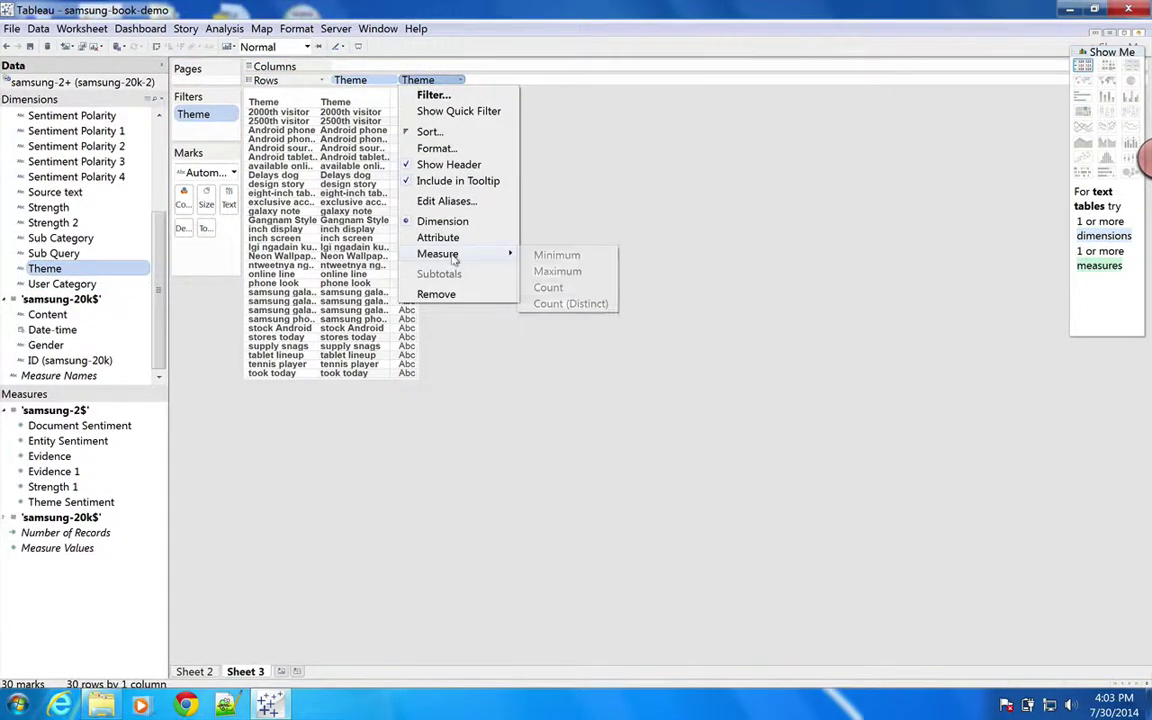
{"action": "left_click", "coordinate": [548, 287]}
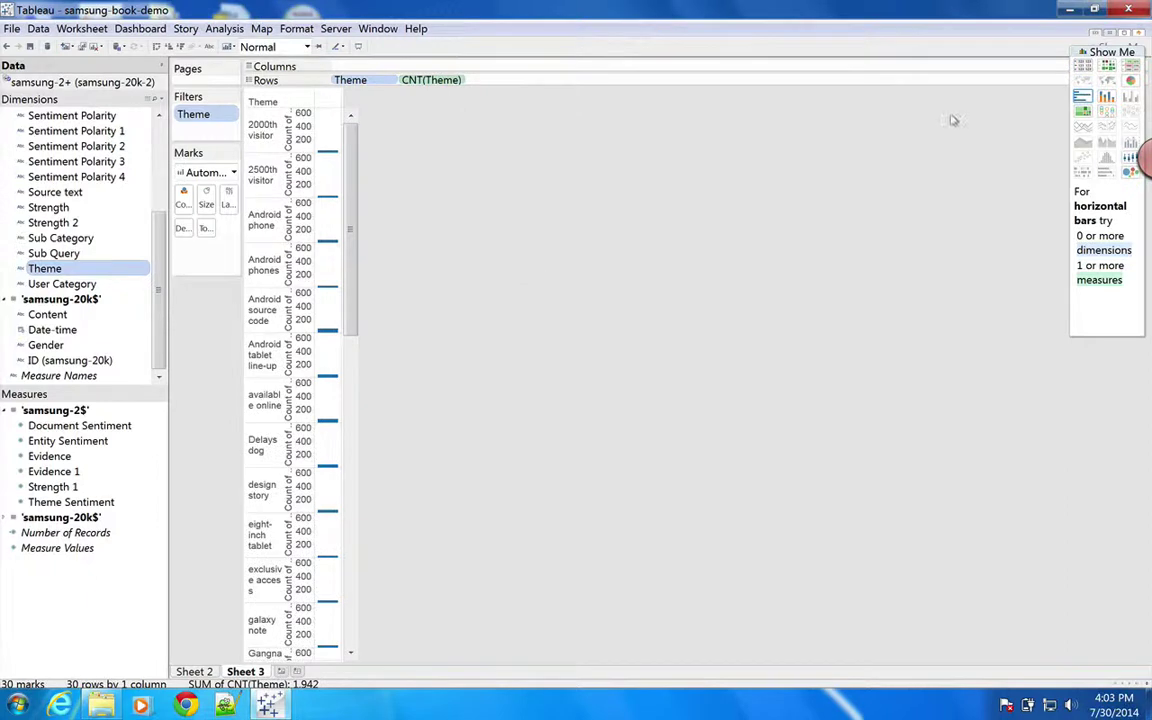
{"action": "left_click", "coordinate": [1107, 65]}
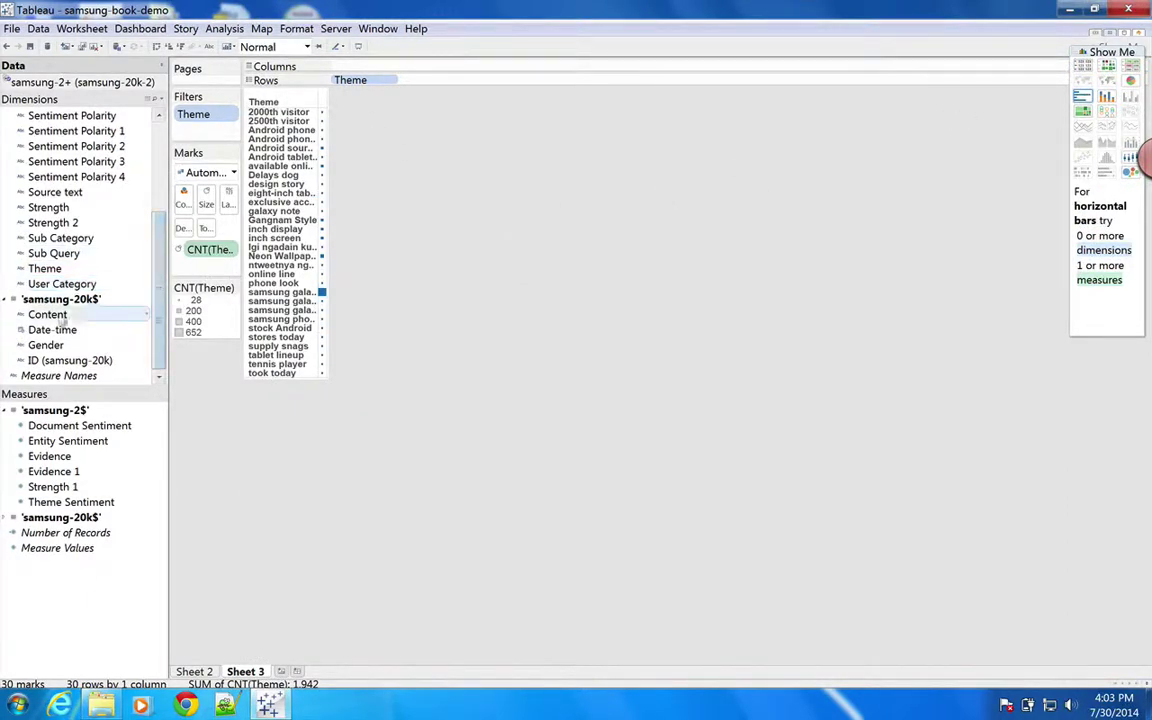
{"action": "left_click_drag", "start_coordinate": [52, 329], "coordinate": [348, 65]}
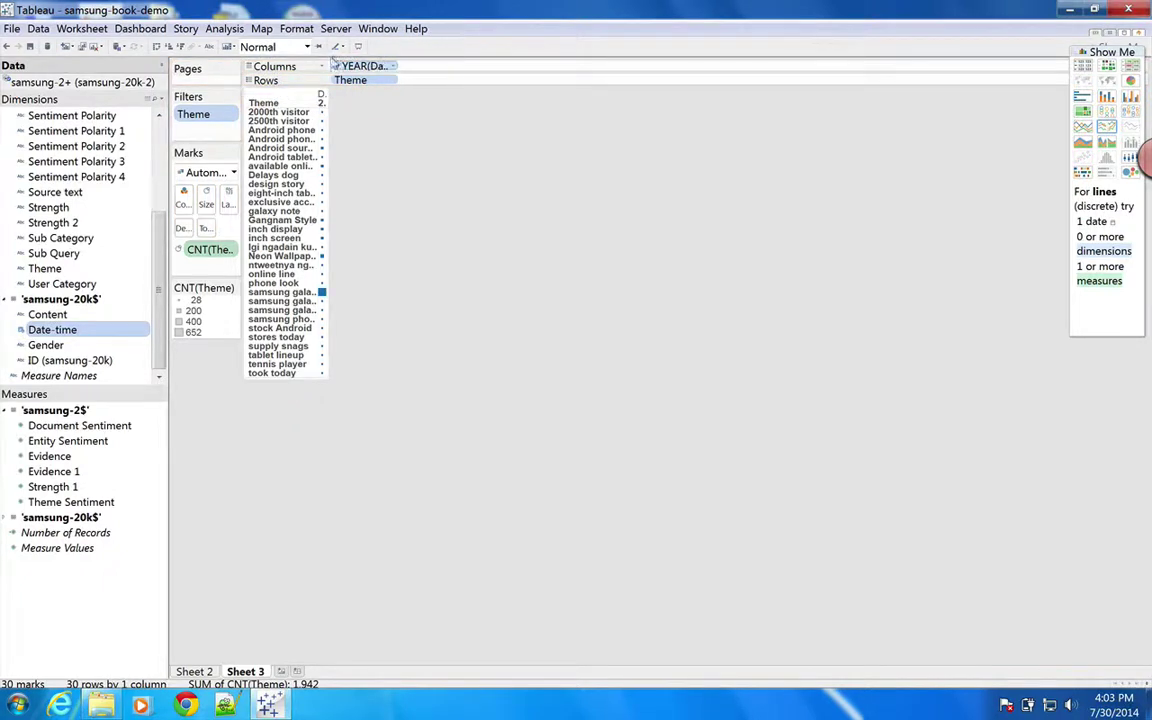
- Drill Date-time down to quarter, month and day, then widen the grid's columns
{"action": "left_click", "coordinate": [336, 65]}
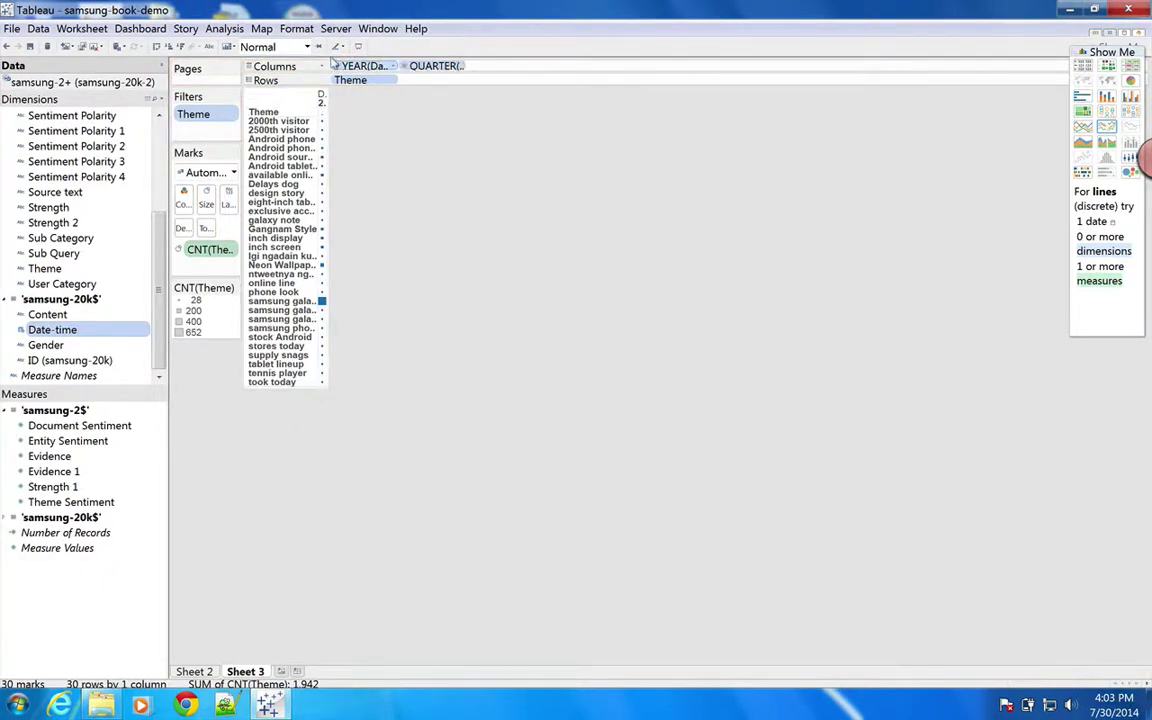
{"action": "left_click", "coordinate": [405, 65]}
{"action": "left_click", "coordinate": [468, 64]}
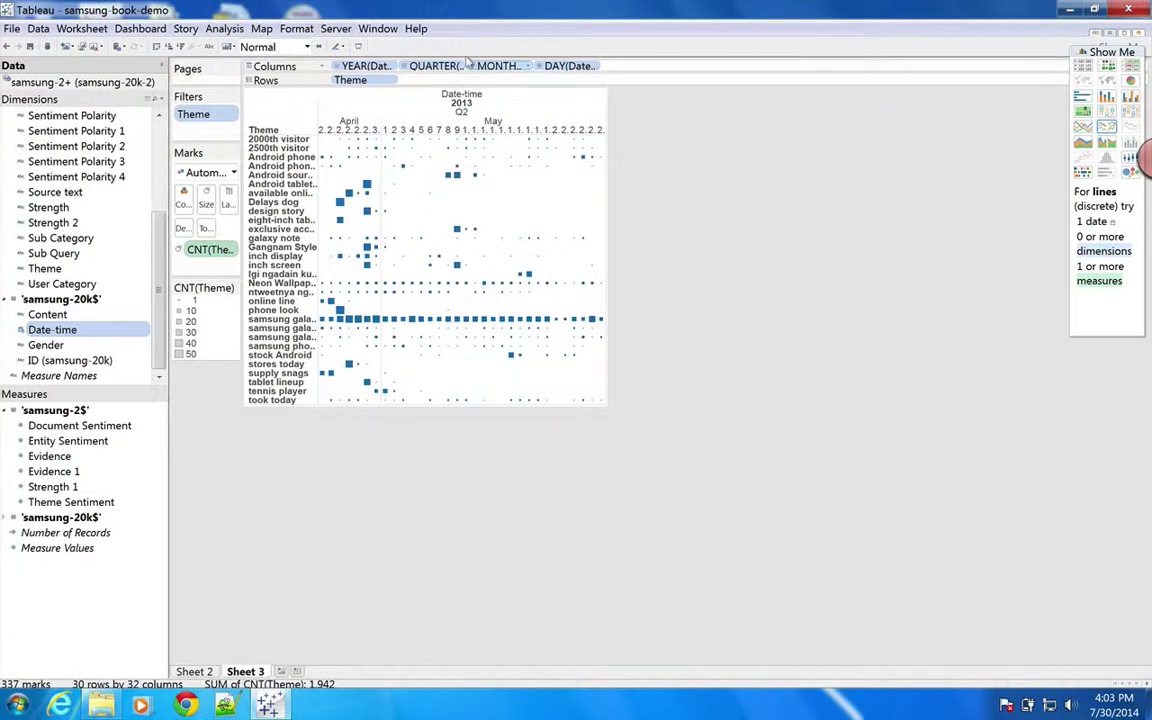
{"action": "left_click_drag", "start_coordinate": [603, 271], "coordinate": [892, 283]}
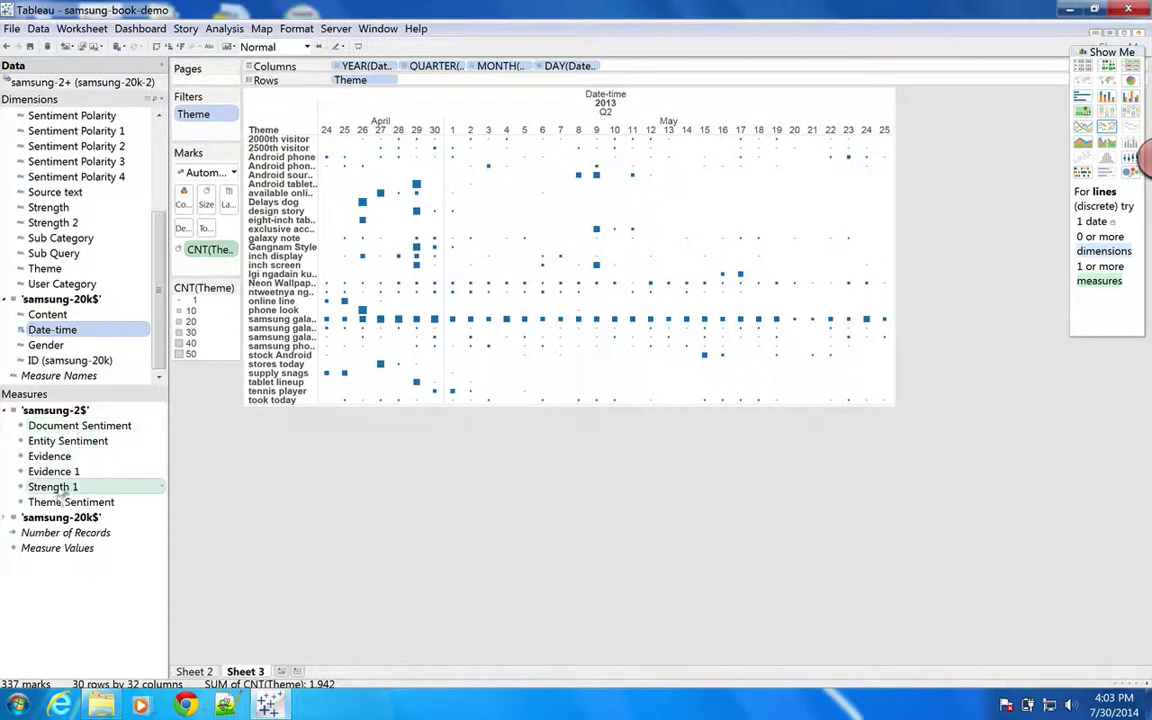
- Color the theme squares by AVG(Theme Sentiment), ranging -0.920 to 0.980
{"action": "left_click_drag", "start_coordinate": [71, 502], "coordinate": [184, 195]}
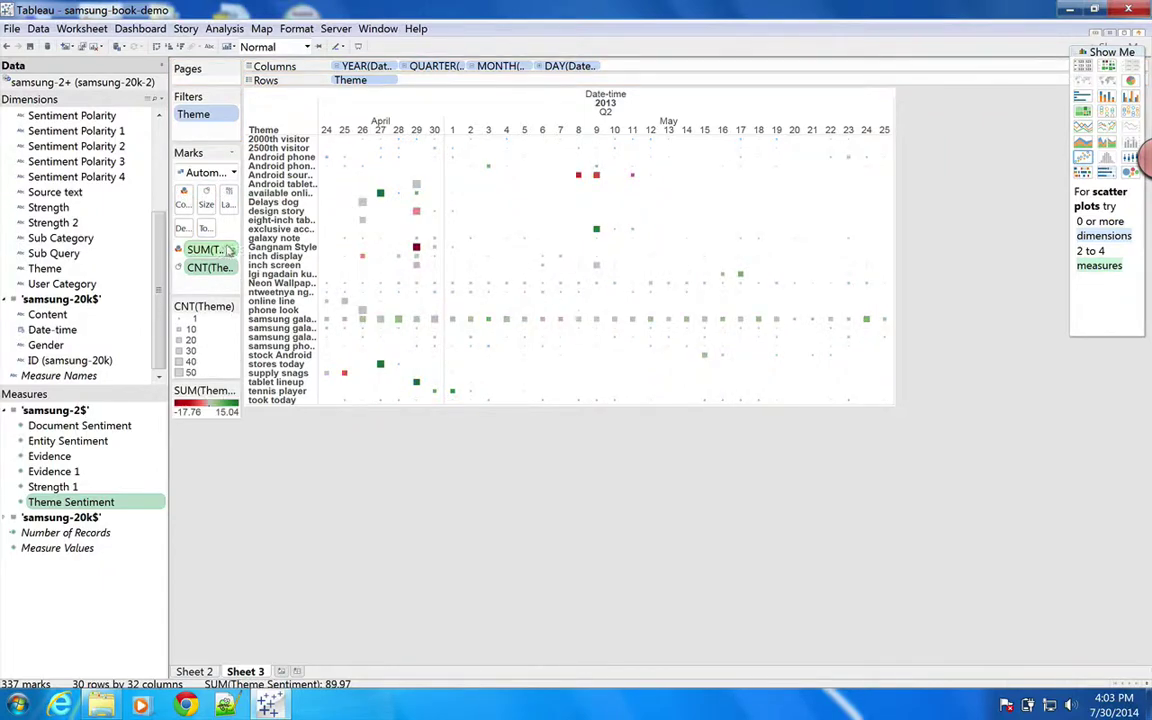
{"action": "left_click", "coordinate": [231, 249]}
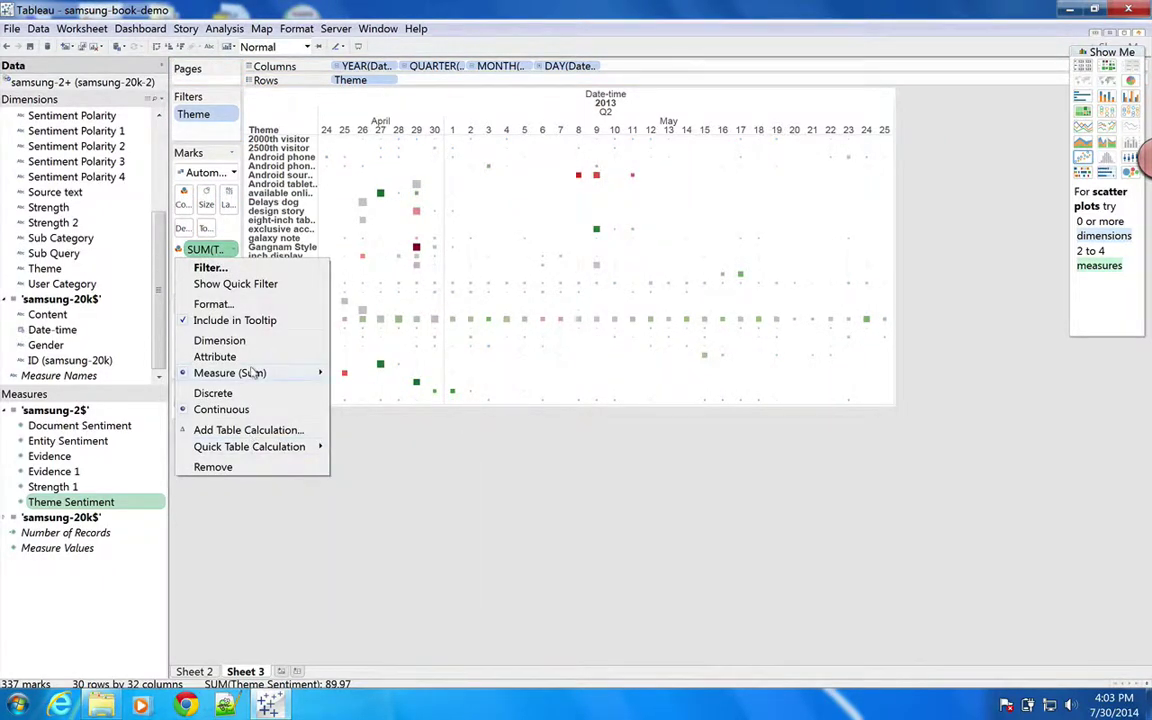
{"action": "mouse_move", "coordinate": [240, 372]}
{"action": "left_click", "coordinate": [352, 391]}
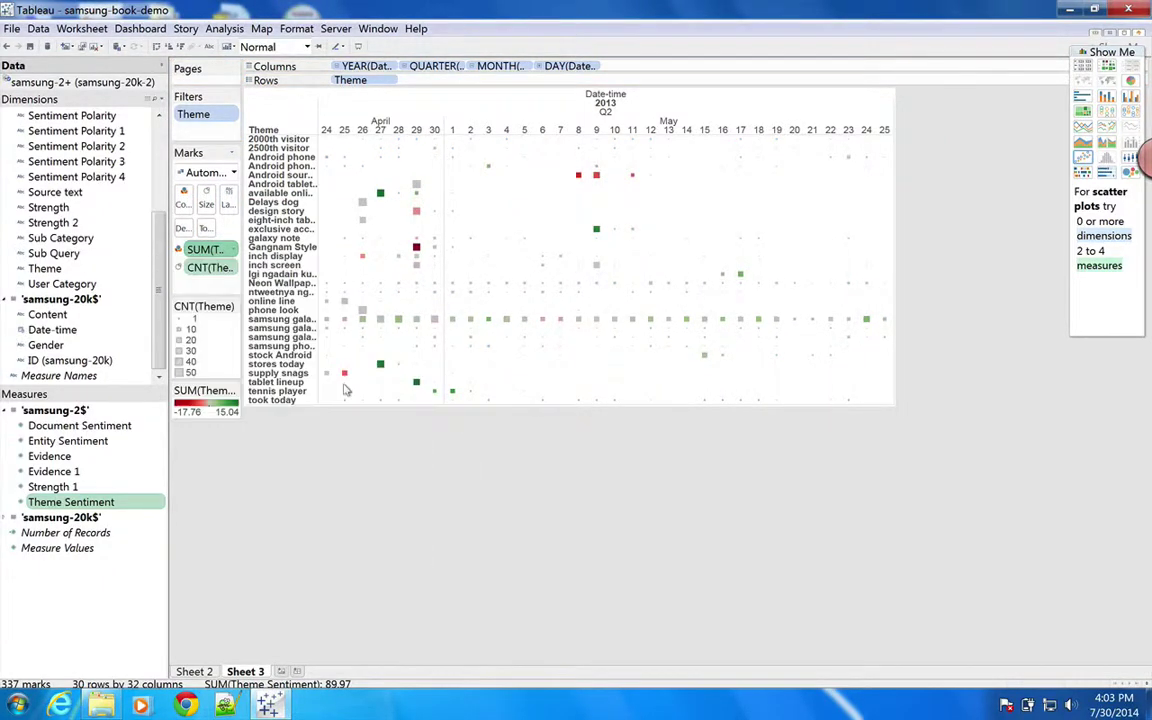
{"action": "left_click", "coordinate": [228, 390]}
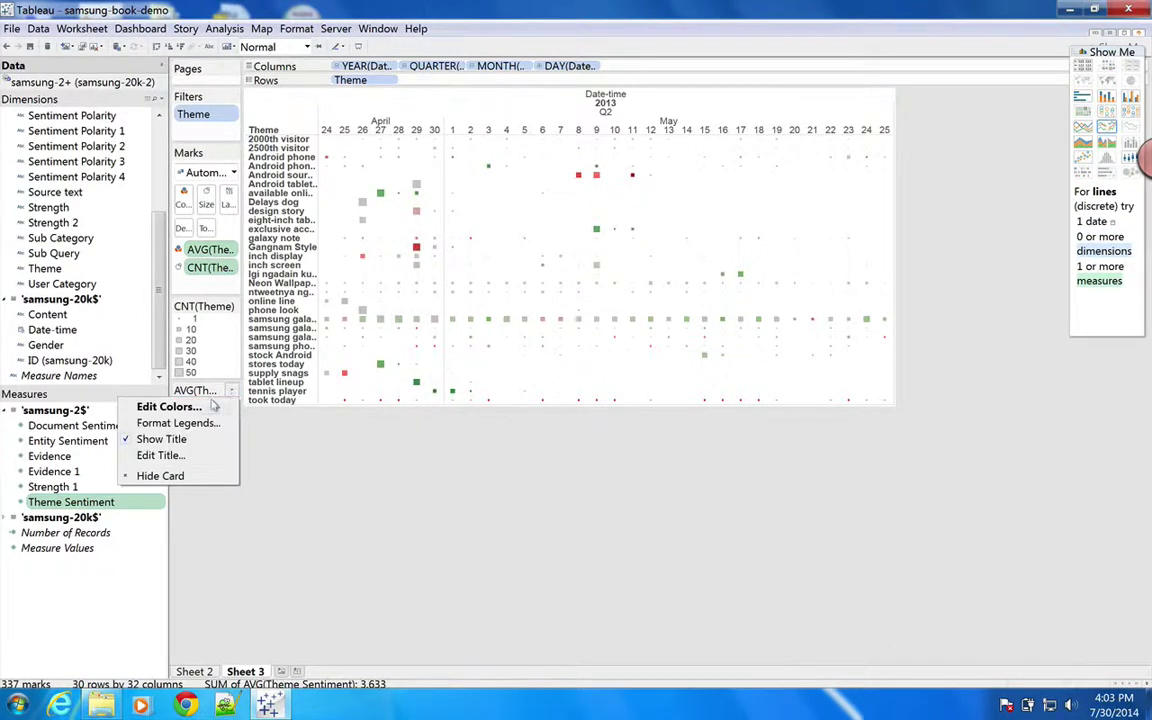
- Set the sentiment legend to stepped colors with a fixed Start -1 and End 1
{"action": "left_click", "coordinate": [168, 406]}
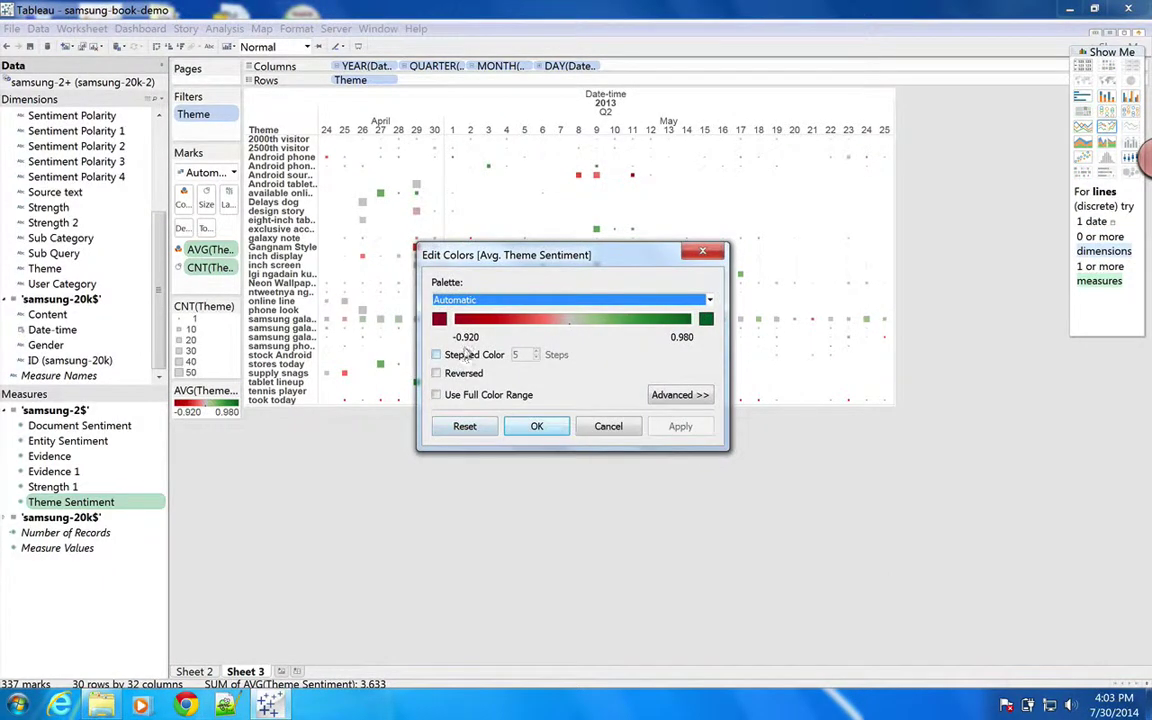
{"action": "left_click", "coordinate": [436, 355]}
{"action": "left_click", "coordinate": [680, 395]}
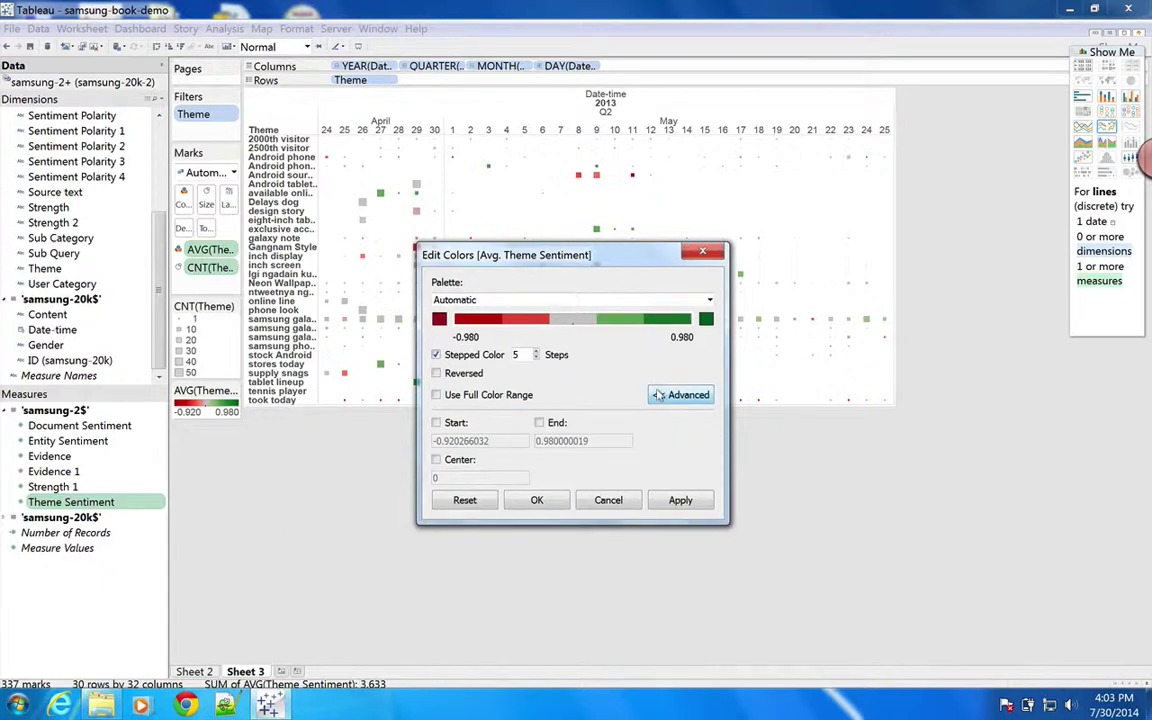
{"action": "left_click", "coordinate": [436, 423]}
{"action": "left_click_drag", "start_coordinate": [505, 441], "coordinate": [434, 441]}
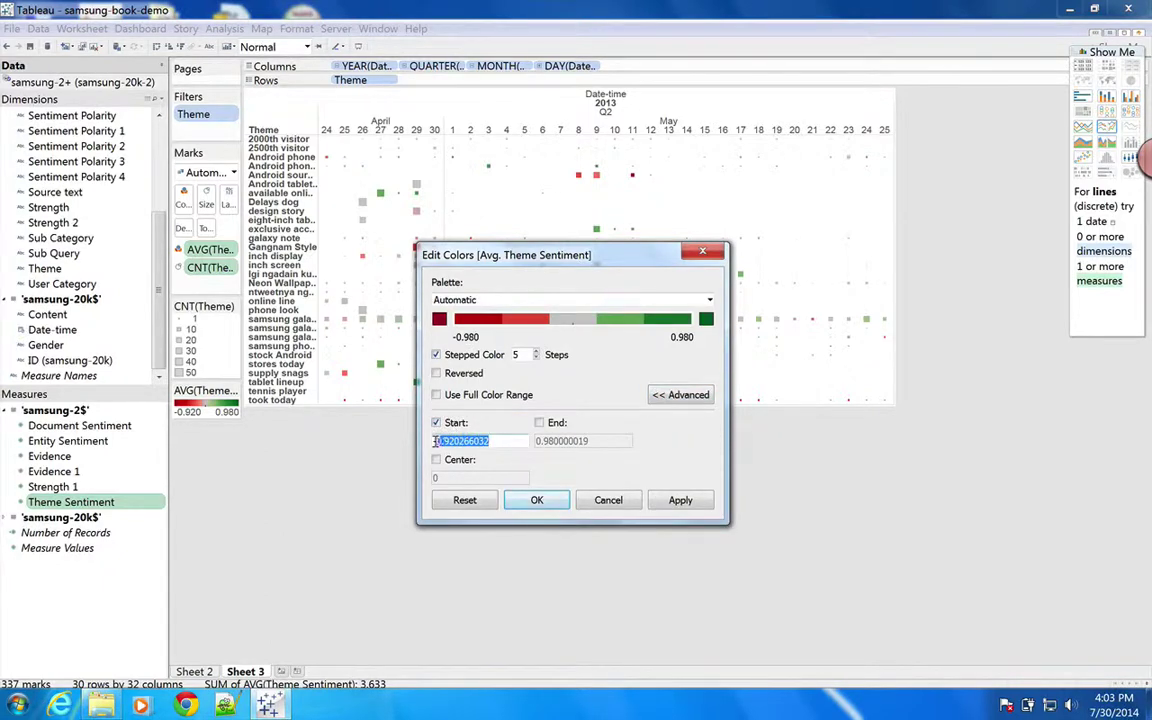
{"action": "type", "text": "-1"}
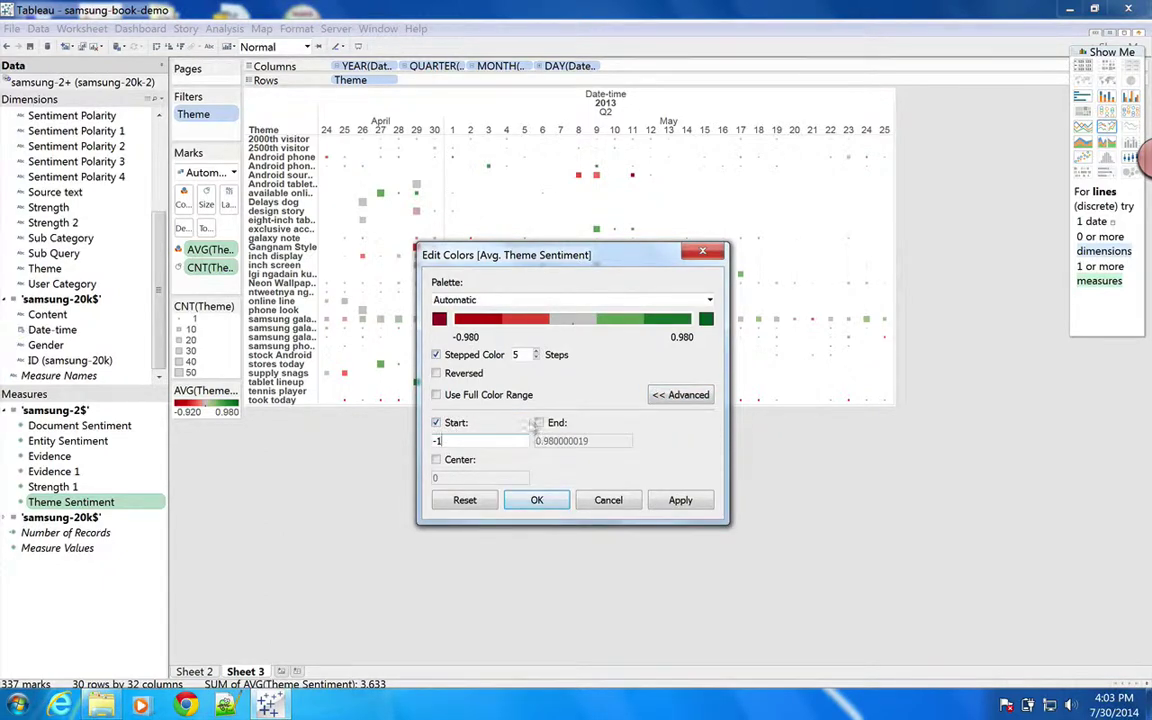
{"action": "left_click", "coordinate": [539, 423]}
{"action": "left_click_drag", "start_coordinate": [597, 441], "coordinate": [509, 441]}
{"action": "type", "text": "1"}
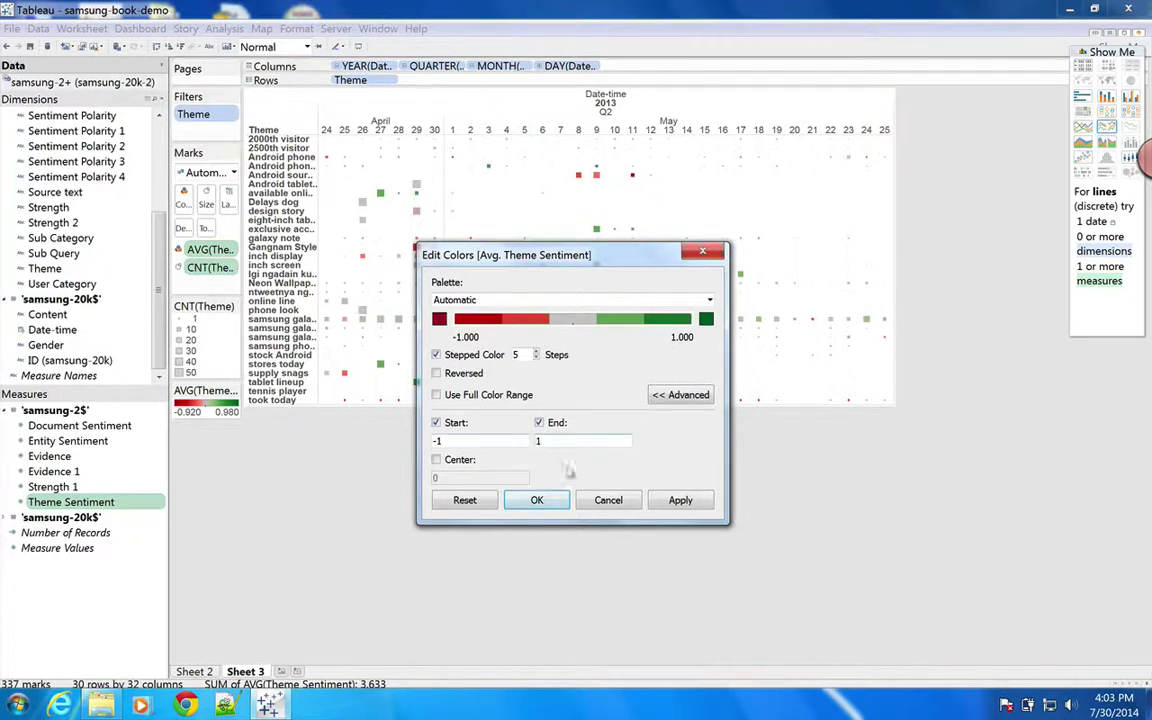
{"action": "left_click", "coordinate": [674, 499]}
{"action": "left_click", "coordinate": [537, 499]}
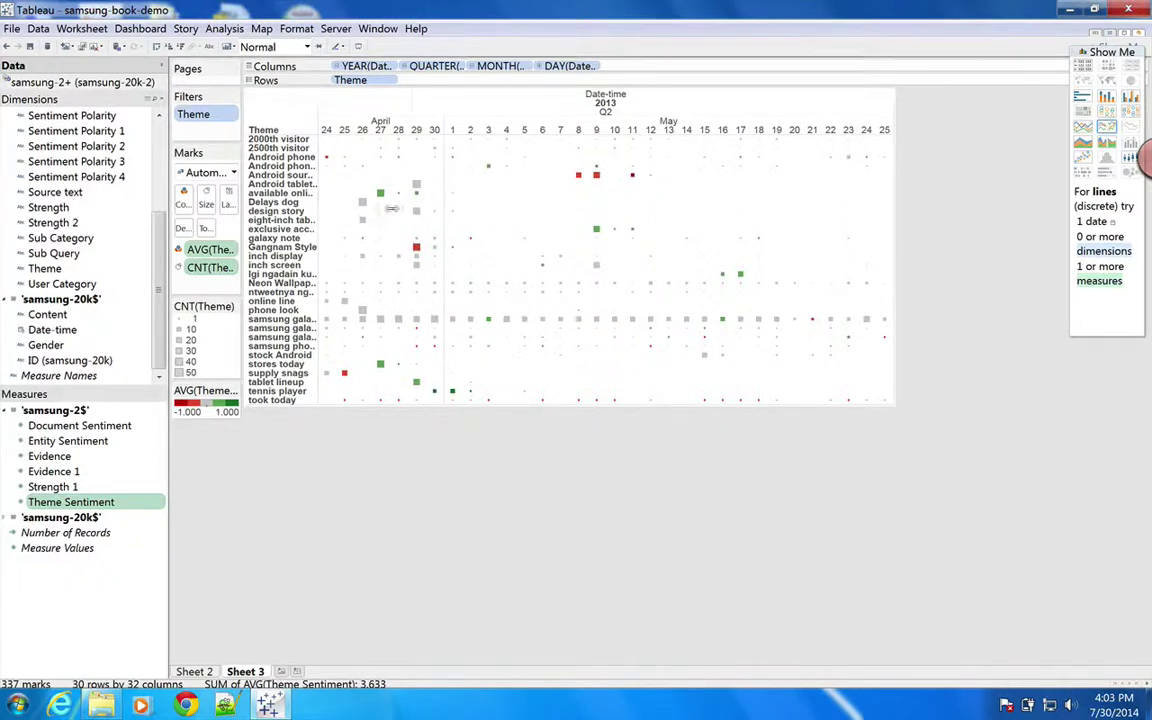
- Widen the theme labels and review the 44 underlying records for Gangnam Style on April 29
{"action": "left_click_drag", "start_coordinate": [369, 211], "coordinate": [366, 215]}
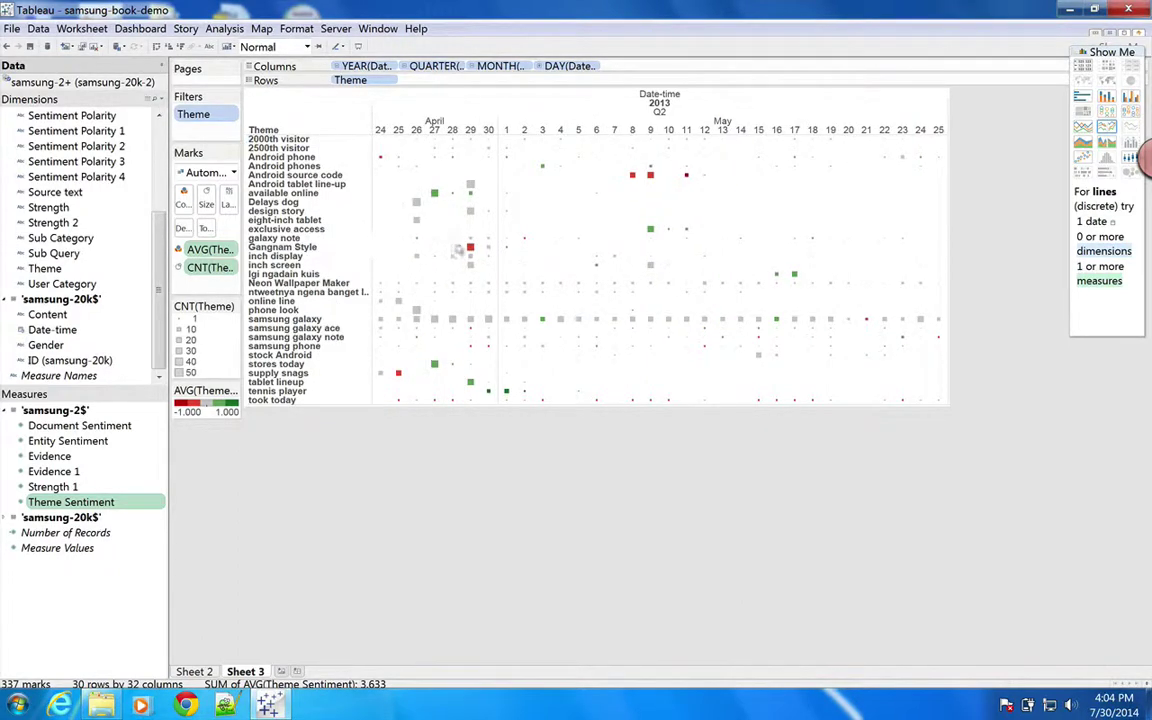
{"action": "mouse_move", "coordinate": [469, 247]}
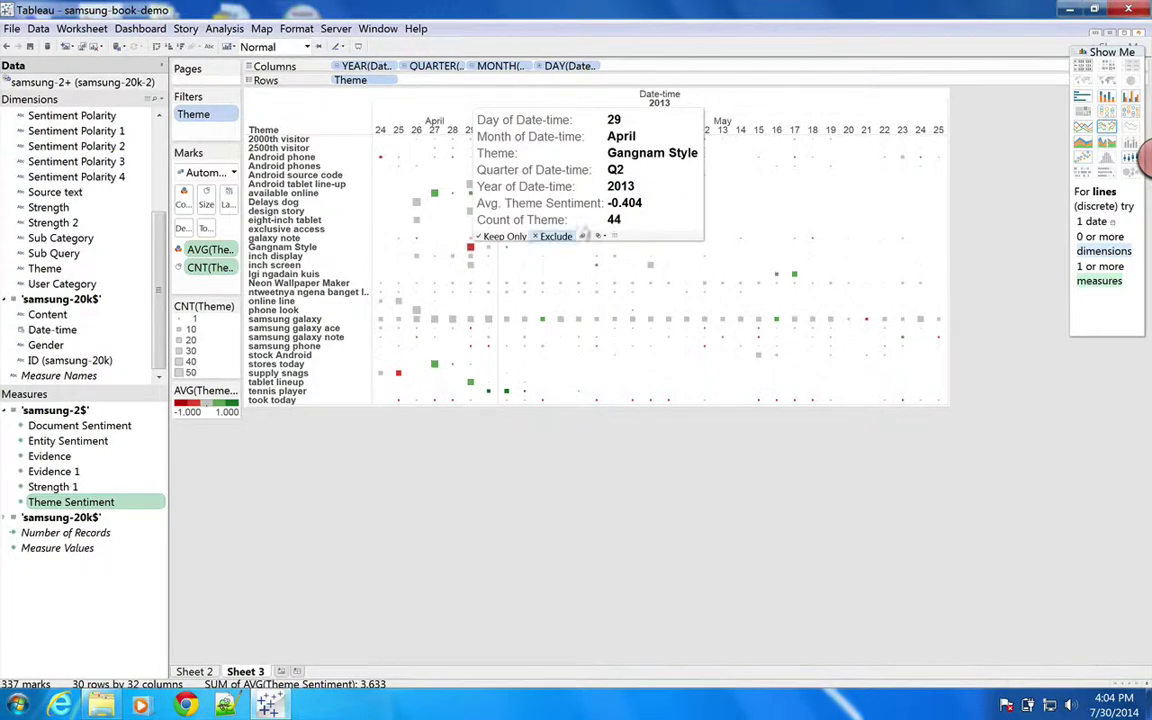
{"action": "left_click", "coordinate": [598, 236]}
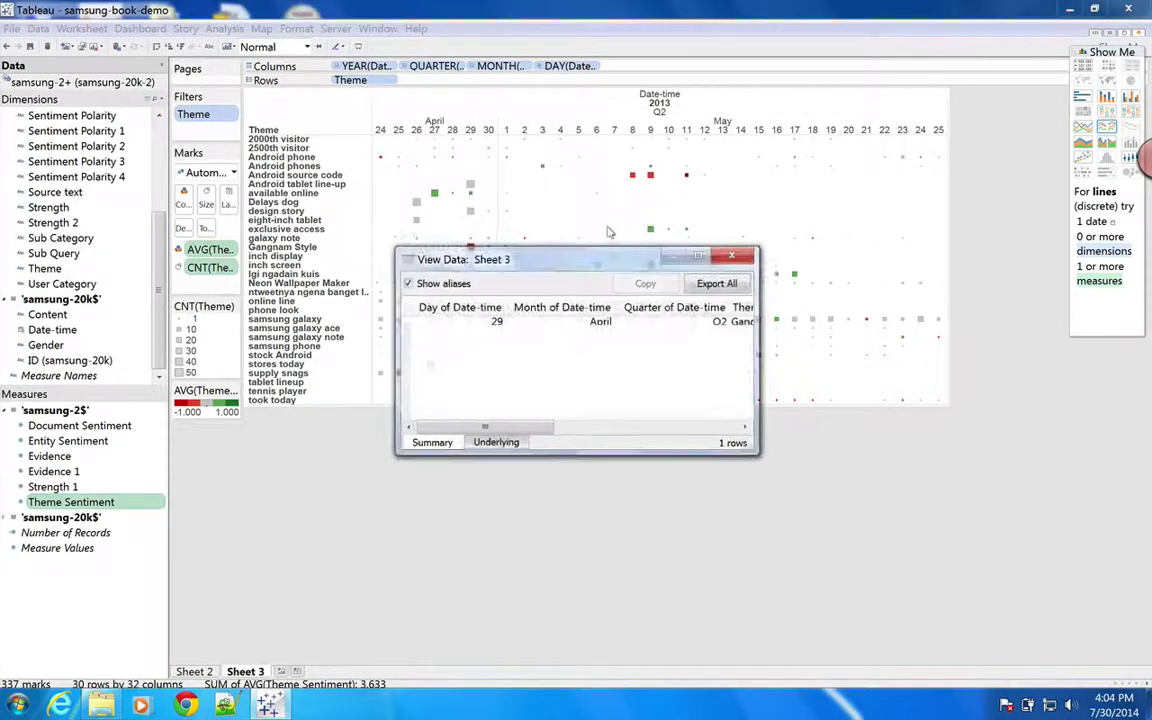
{"action": "left_click", "coordinate": [496, 442]}
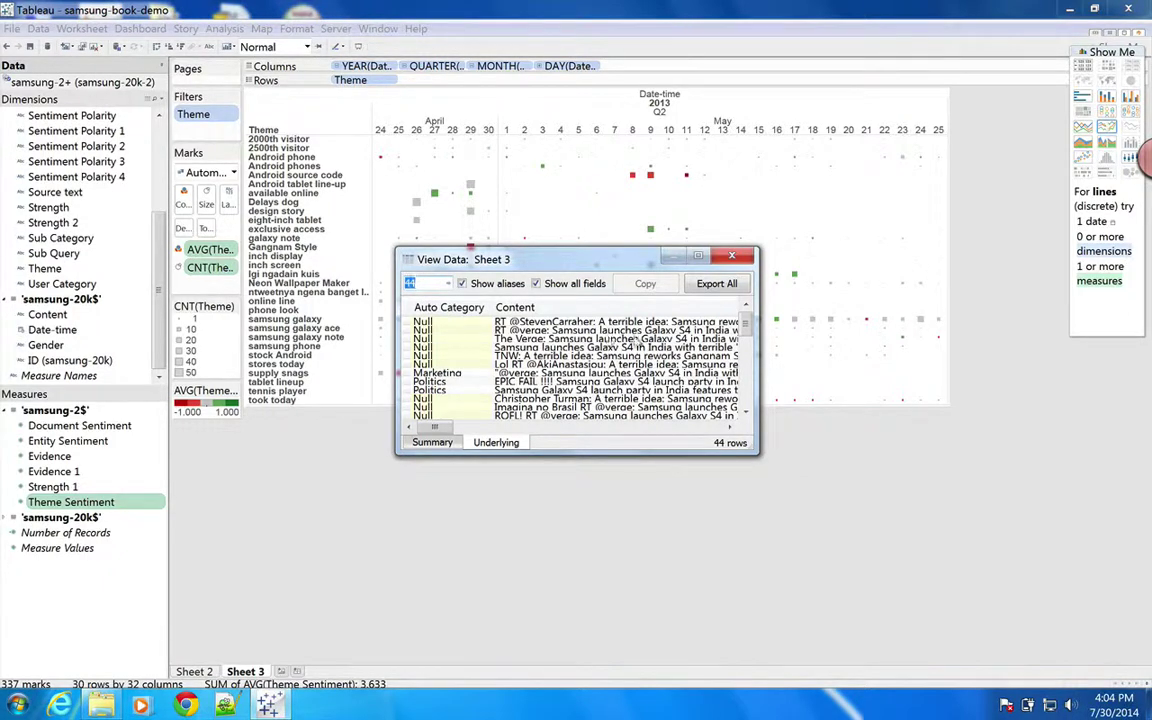
{"action": "scroll", "coordinate": [630, 350], "scroll_direction": "down", "scroll_amount": 2}
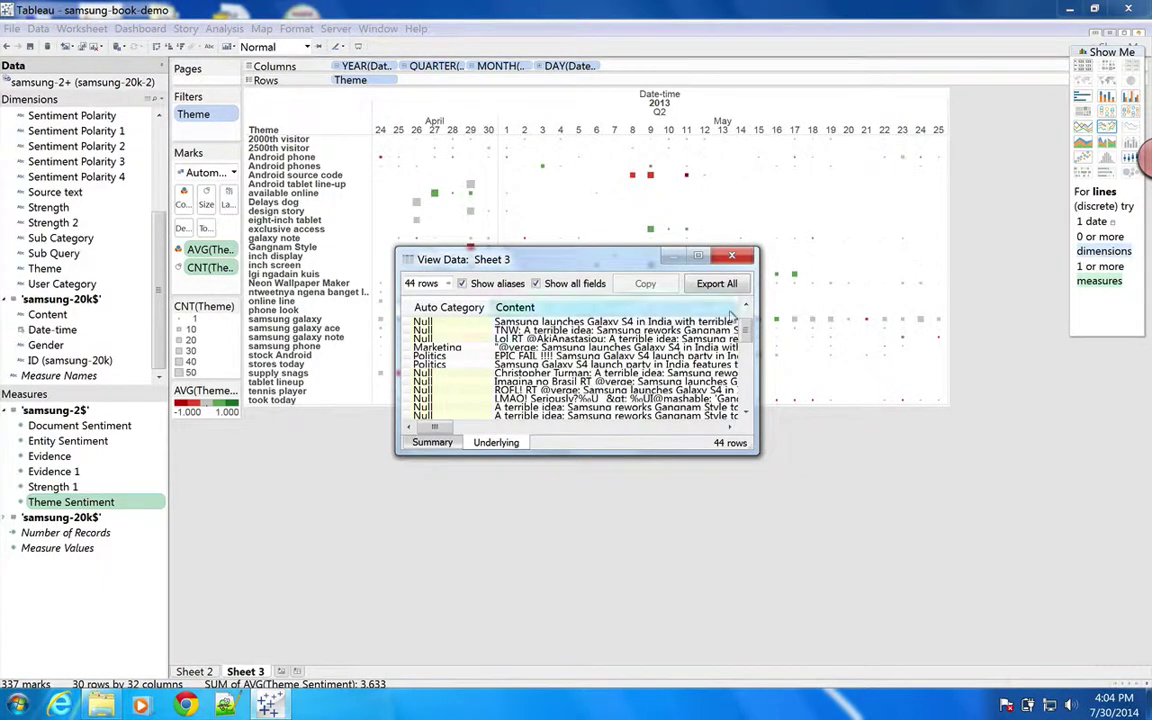
{"action": "left_click", "coordinate": [733, 254]}
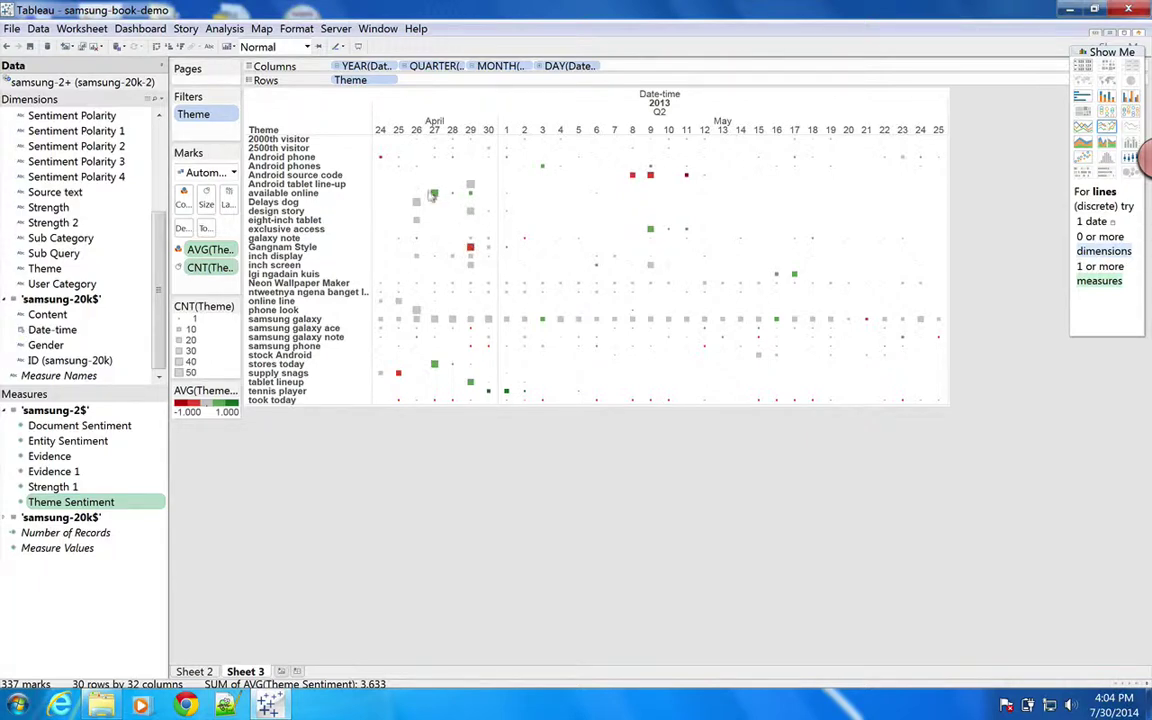
{"action": "mouse_move", "coordinate": [432, 192]}
{"action": "mouse_move", "coordinate": [646, 176]}
{"action": "mouse_move", "coordinate": [505, 391]}
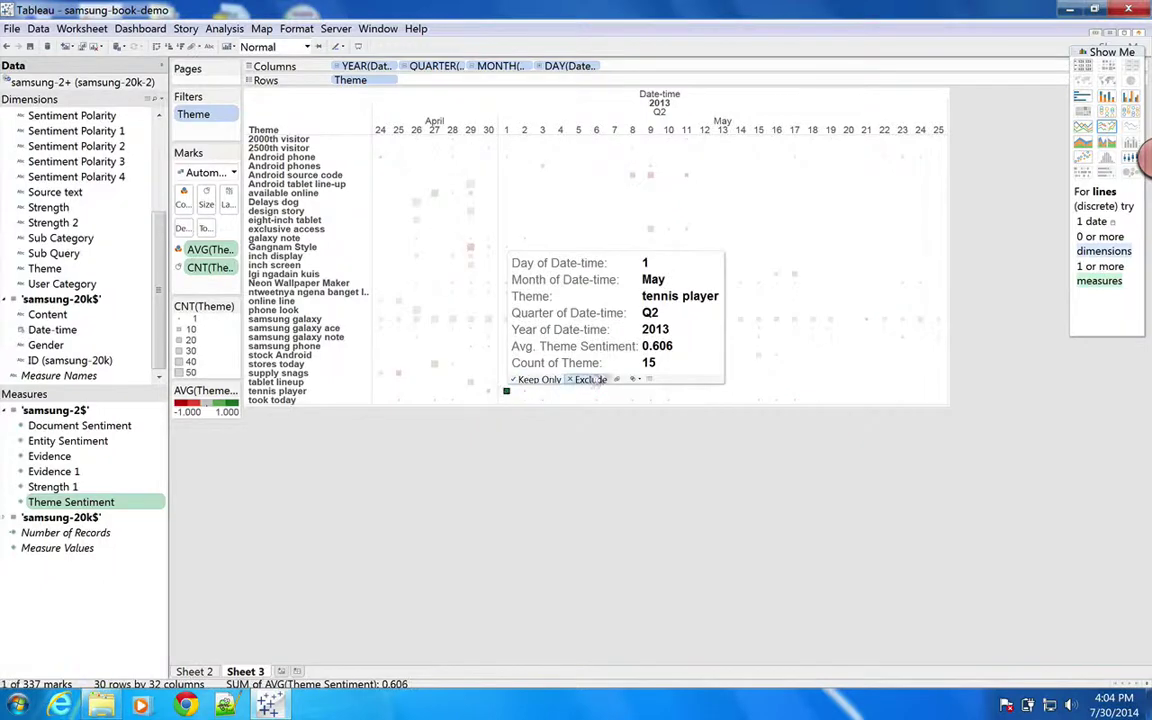
{"action": "left_click", "coordinate": [648, 379]}
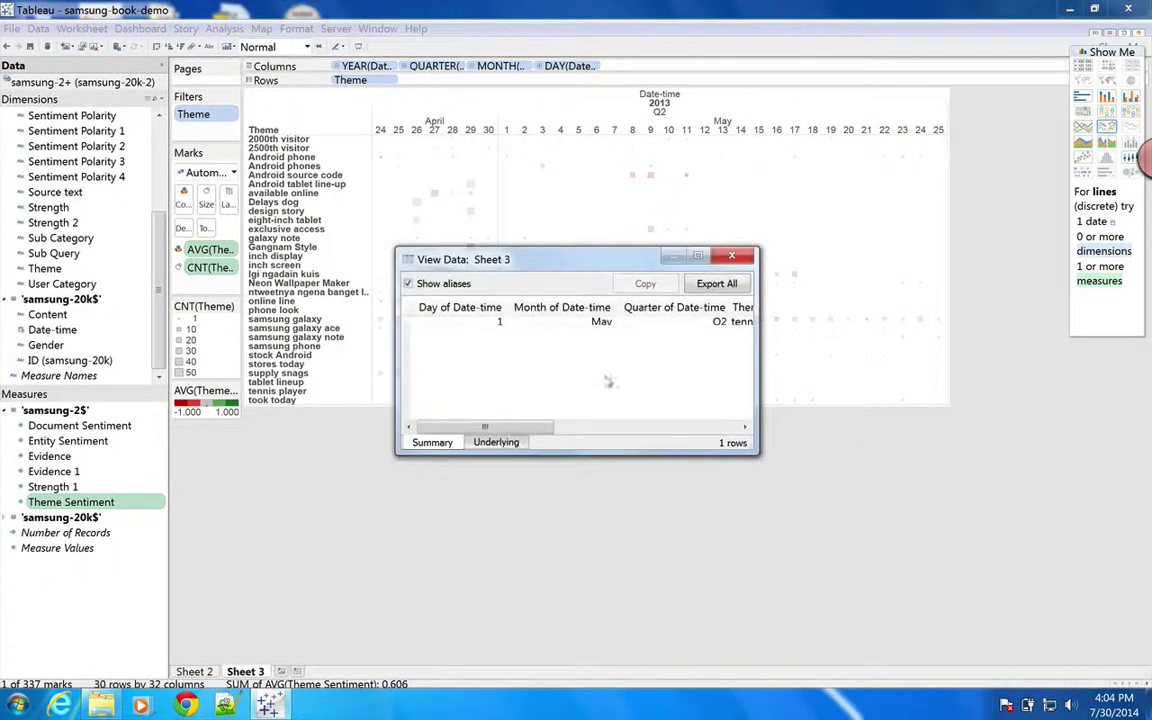
{"action": "left_click", "coordinate": [490, 436]}
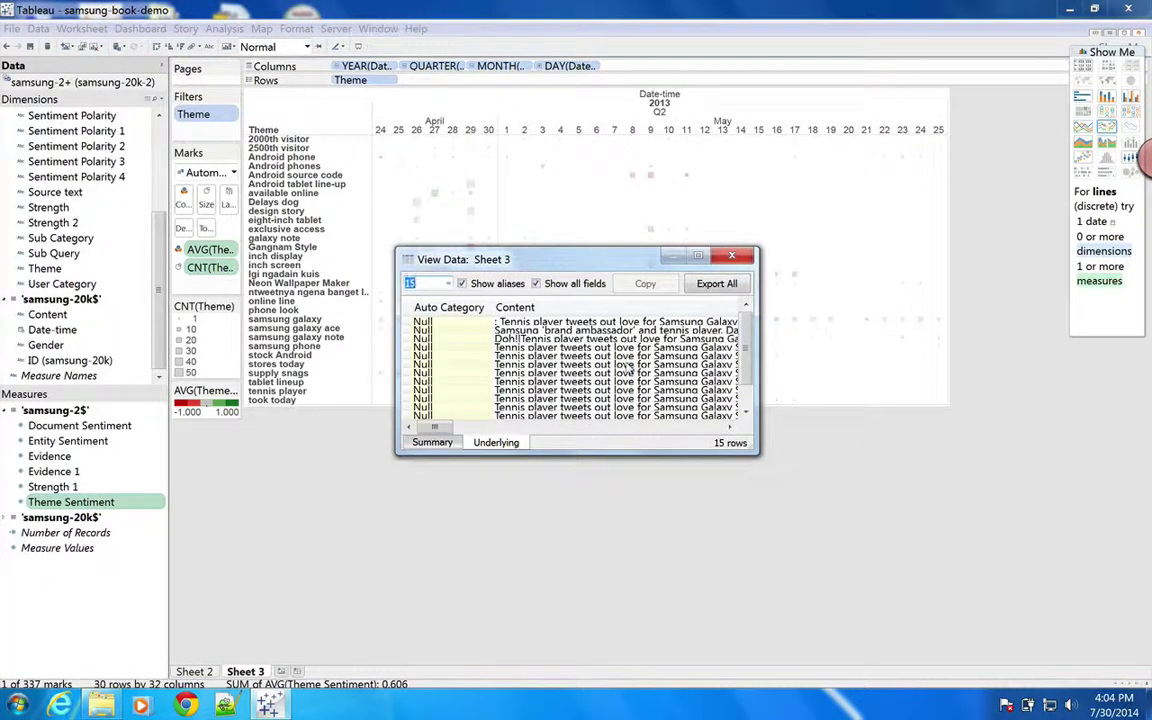
{"action": "scroll", "coordinate": [631, 368], "scroll_direction": "right", "scroll_amount": 2}
{"action": "scroll", "coordinate": [631, 366], "scroll_direction": "left", "scroll_amount": 1}
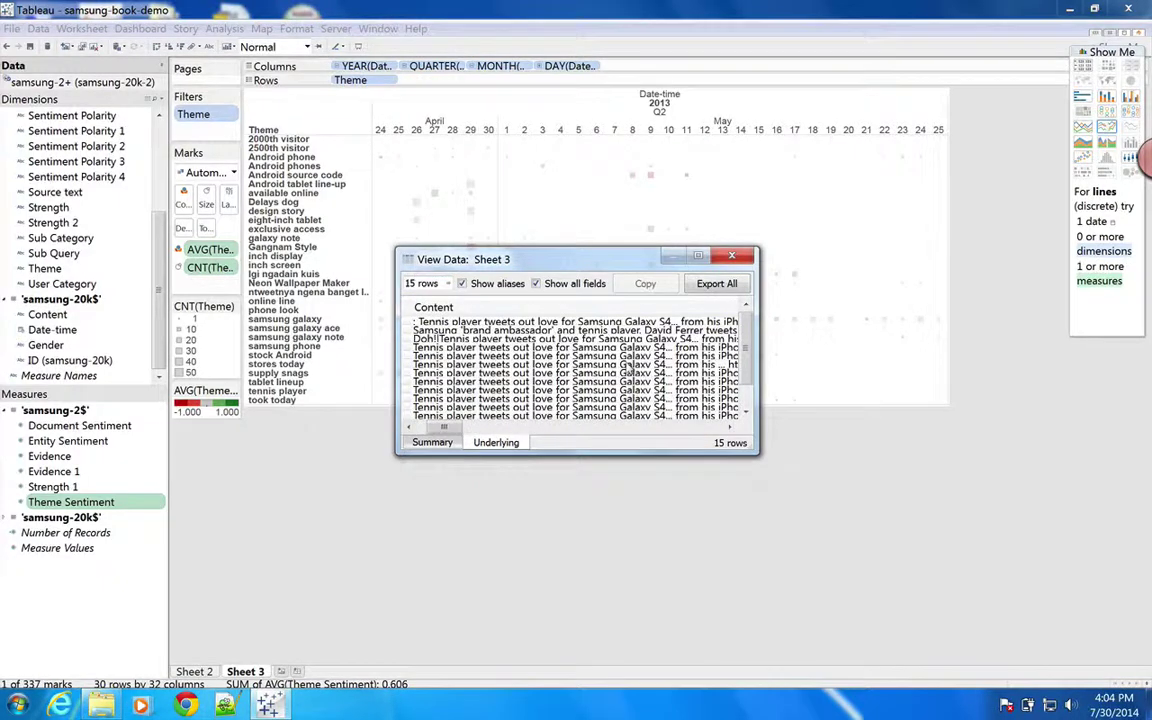
{"action": "left_click", "coordinate": [731, 255]}
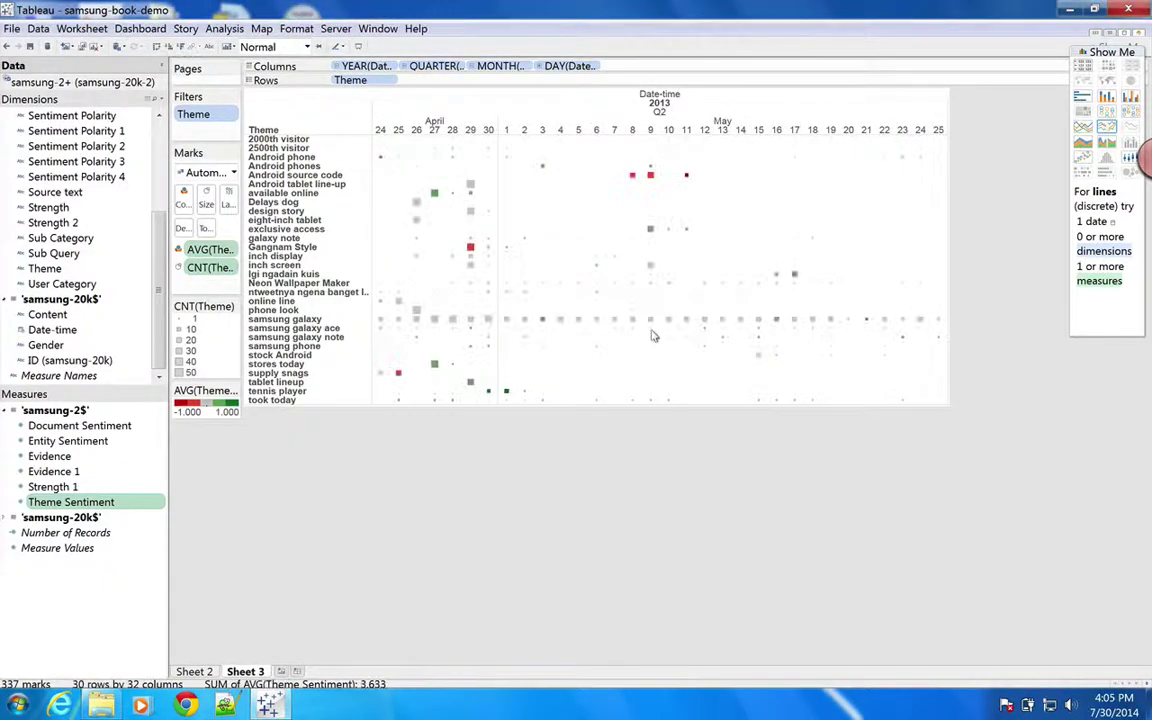